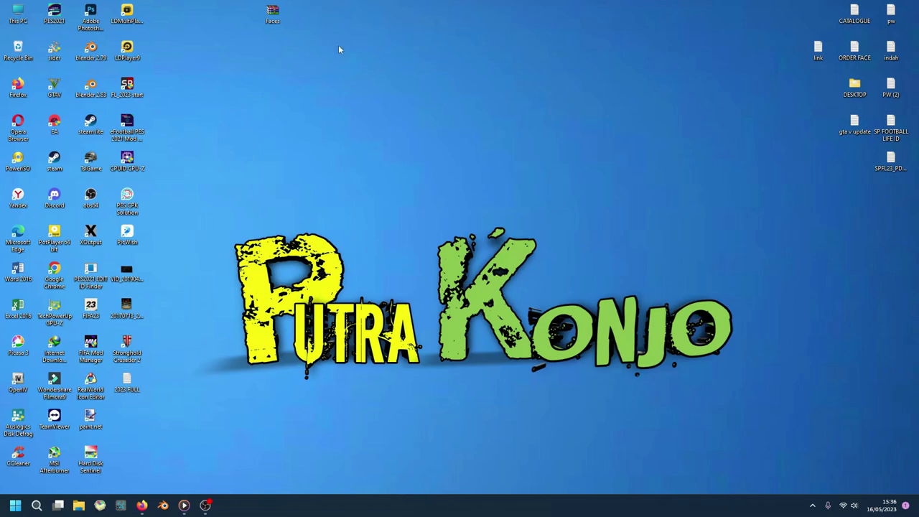
right_click(137, 92)
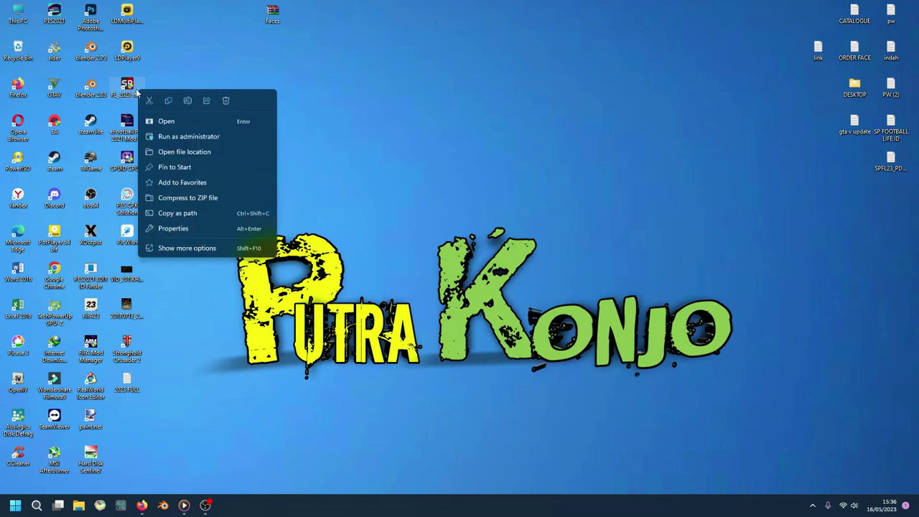
click(123, 87)
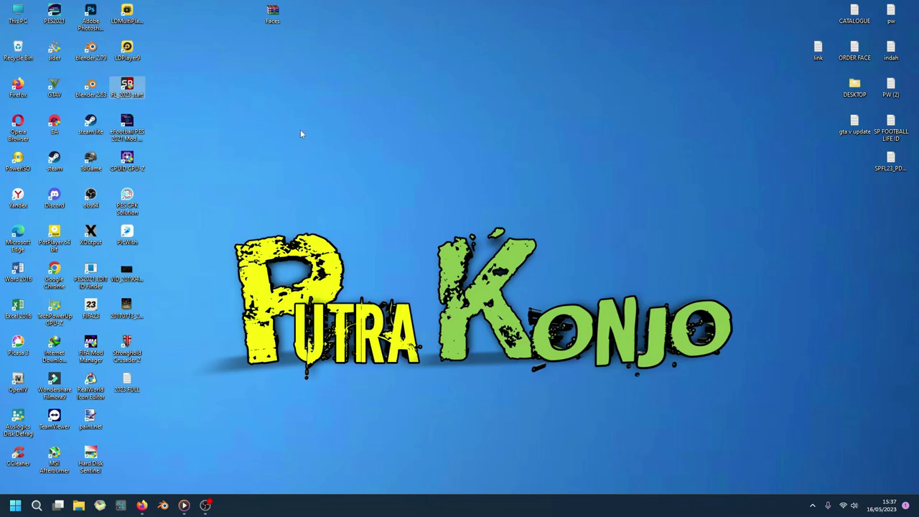
click(435, 72)
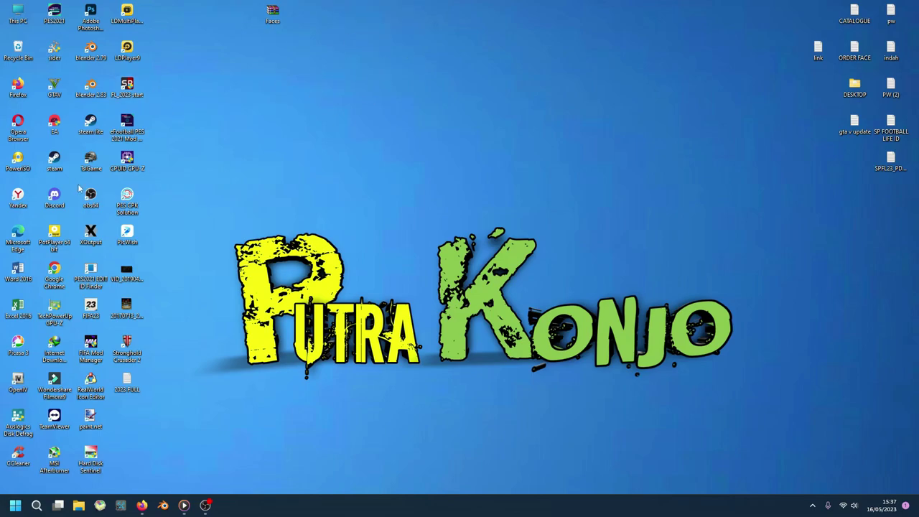
right_click(130, 89)
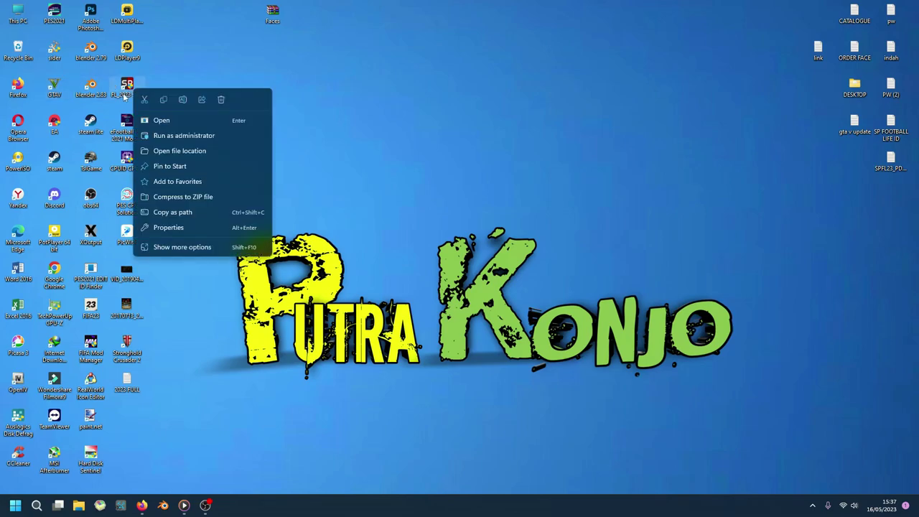
click(122, 99)
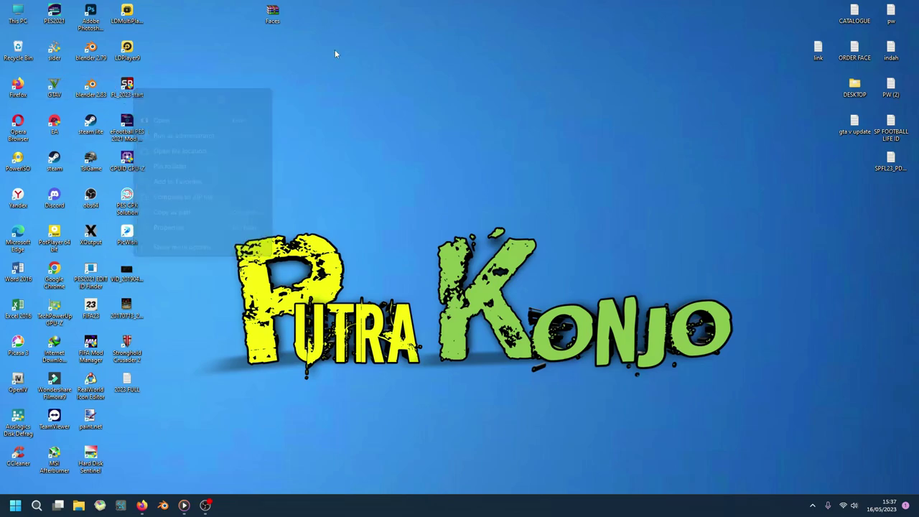
Step: Open the file location of the FL_2023 start shortcut to reach the SP FOOTBALL LIFE game folder
right_click(136, 97)
click(484, 140)
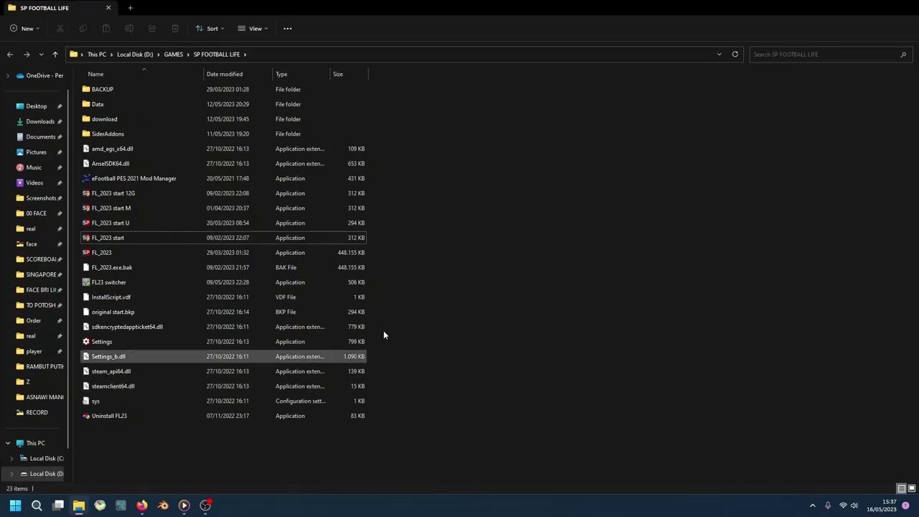
key(super)
click(759, 120)
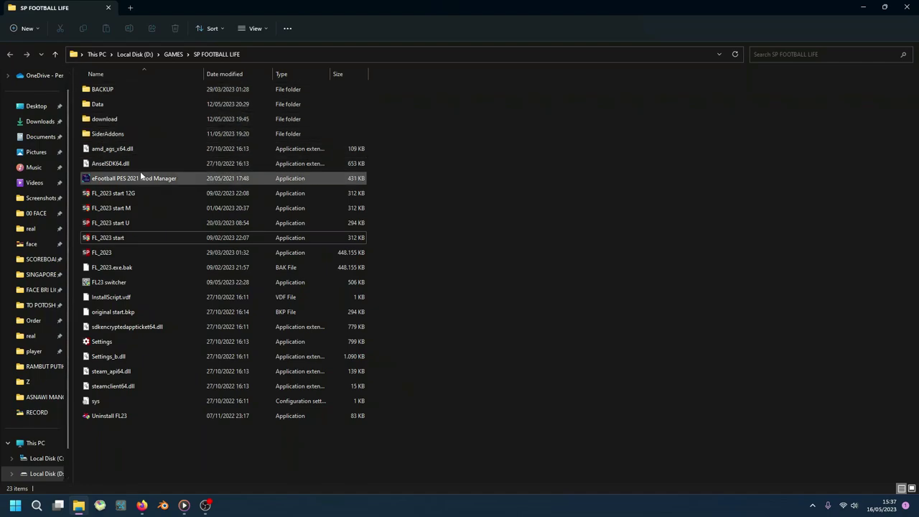
Step: Go into the SiderAddons folder and open its livecpk subfolder
click(125, 137)
click(614, 234)
double_click(258, 133)
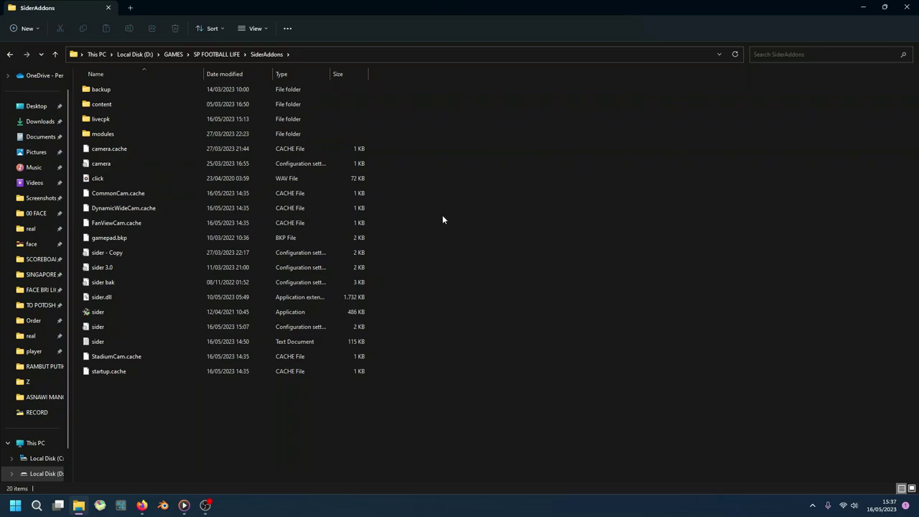
drag(185, 448, 197, 88)
click(155, 86)
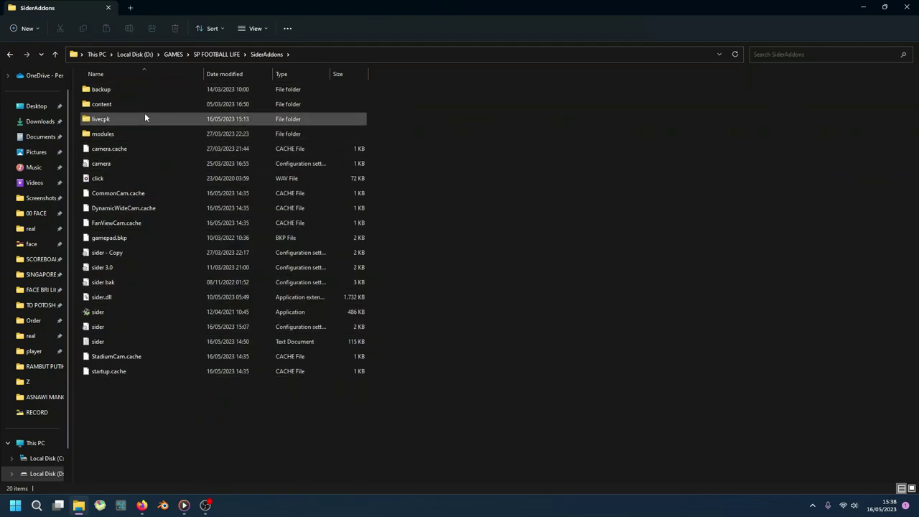
click(190, 120)
double_click(190, 120)
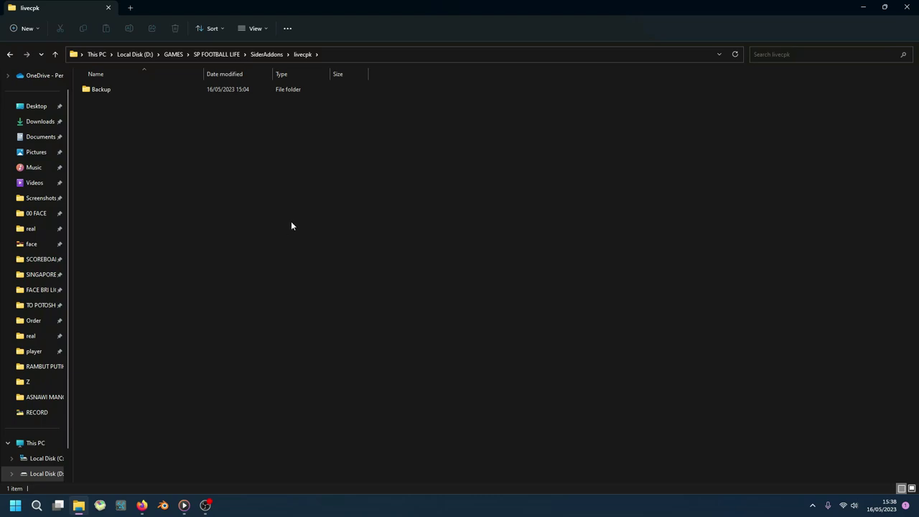
Step: Check the contents of the livecpk folder and return to SiderAddons
drag(208, 213, 228, 73)
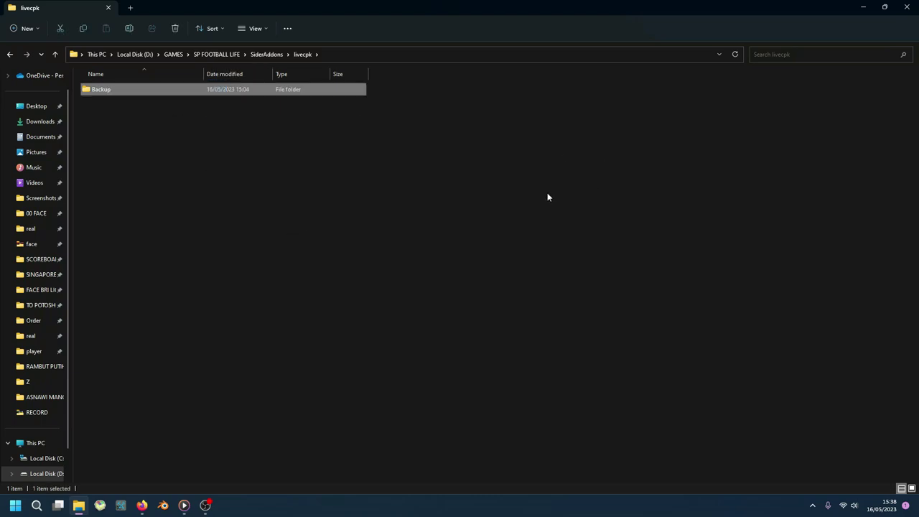
key(BackSpace)
double_click(138, 121)
drag(198, 263, 227, 73)
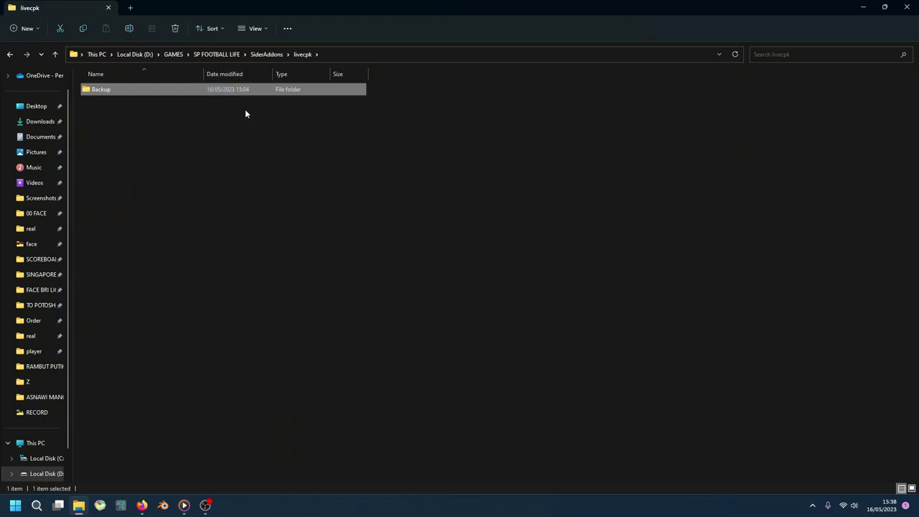
click(299, 211)
key(BackSpace)
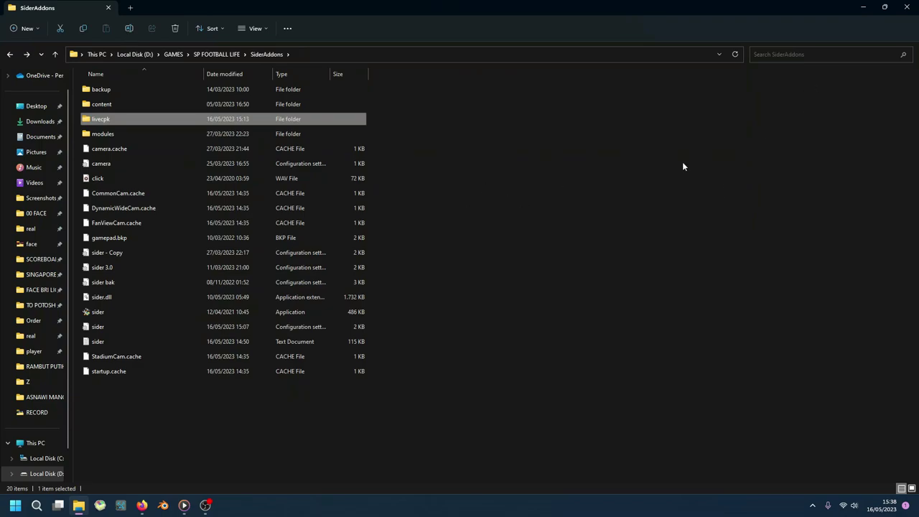
Step: Minimize the SiderAddons window and move the Faces archive to a clear spot on the desktop
click(590, 206)
click(864, 7)
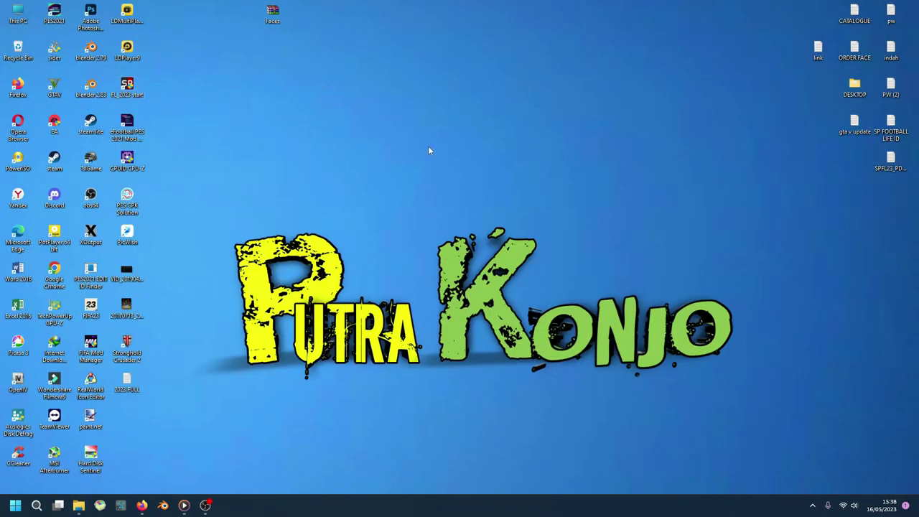
drag(272, 13, 347, 54)
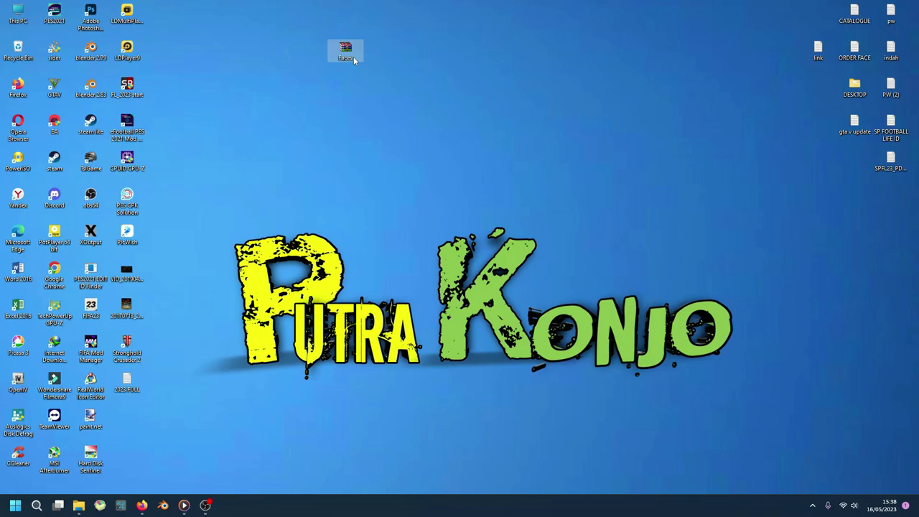
drag(353, 56, 301, 46)
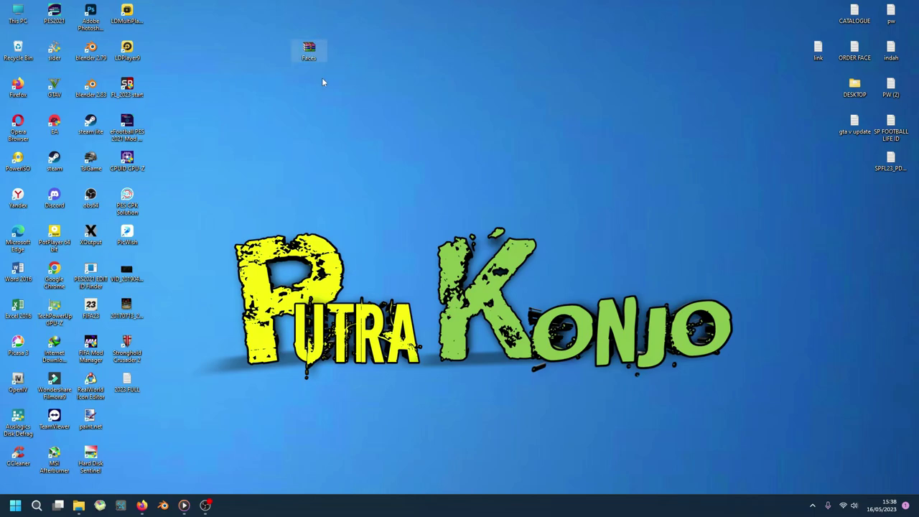
Step: Extract the Faces archive directly onto the desktop and place the extracted Faces folder beside the archive
right_click(321, 47)
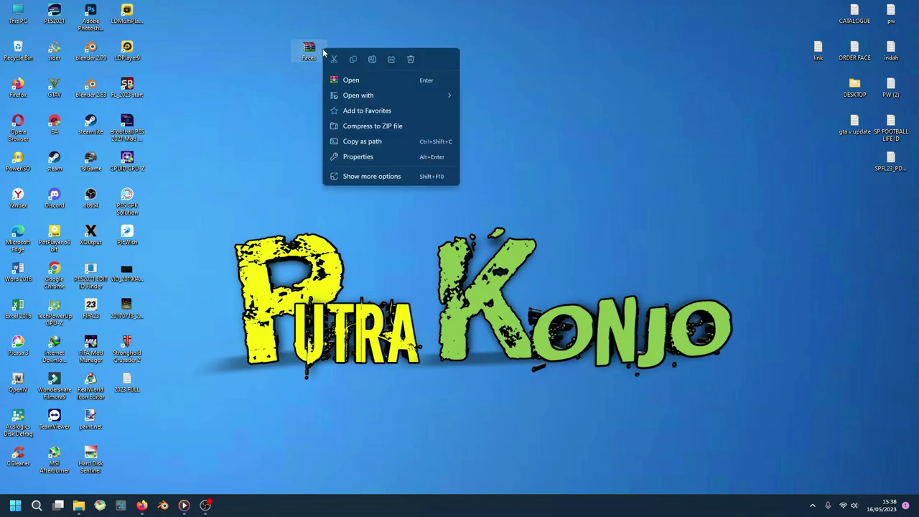
click(381, 178)
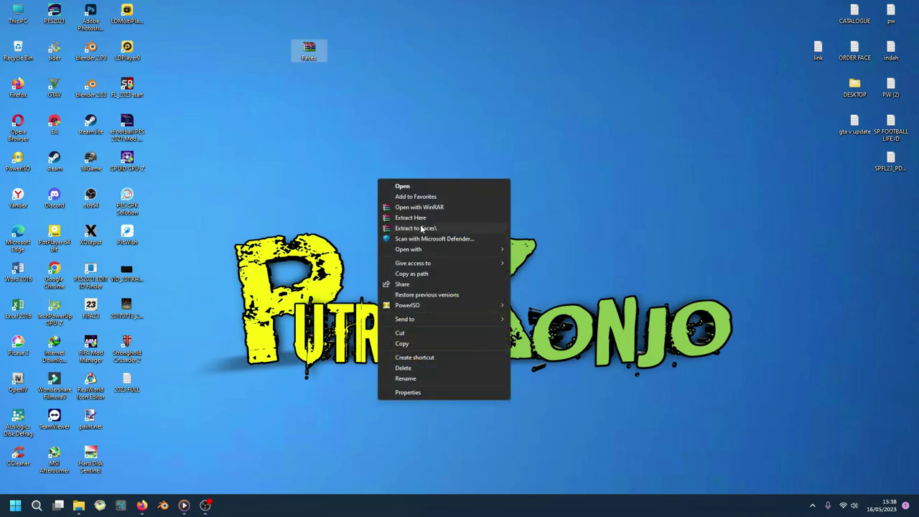
click(422, 218)
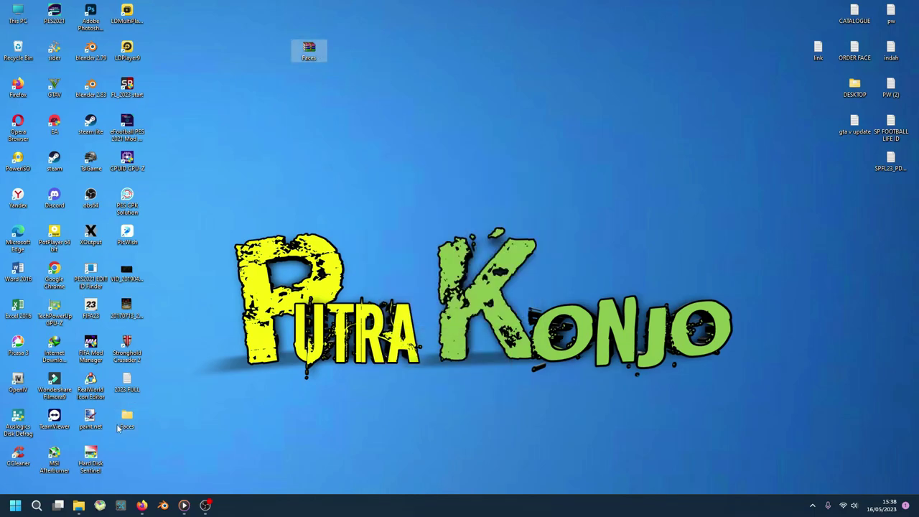
drag(132, 424, 355, 56)
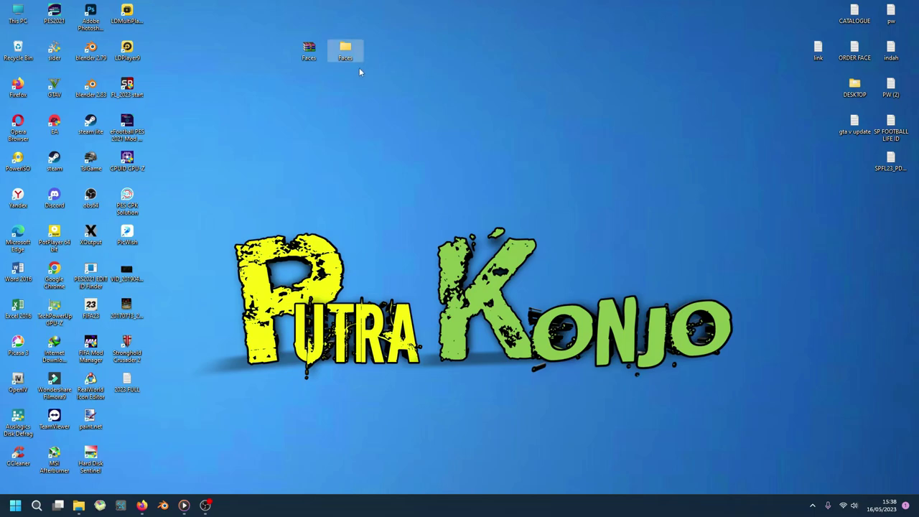
Step: Move the extracted Faces folder from the desktop into the livecpk folder inside SiderAddons
click(317, 60)
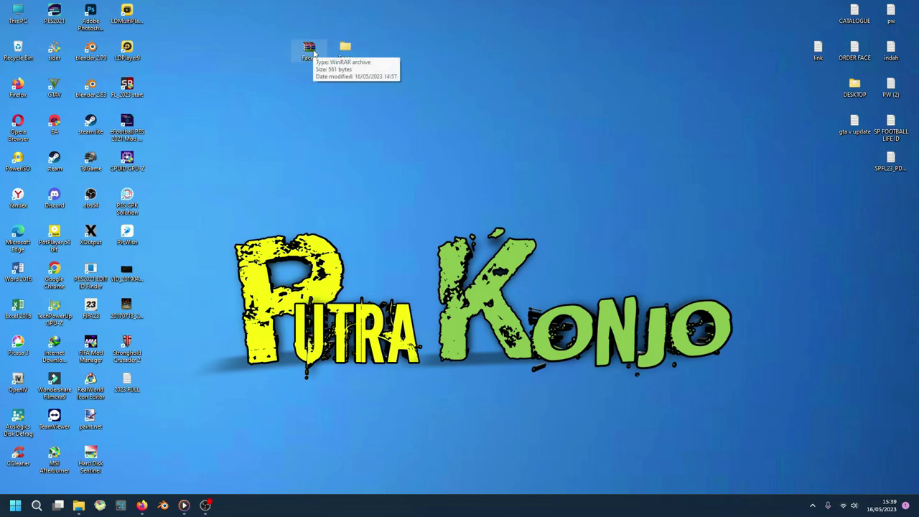
click(352, 56)
right_click(354, 57)
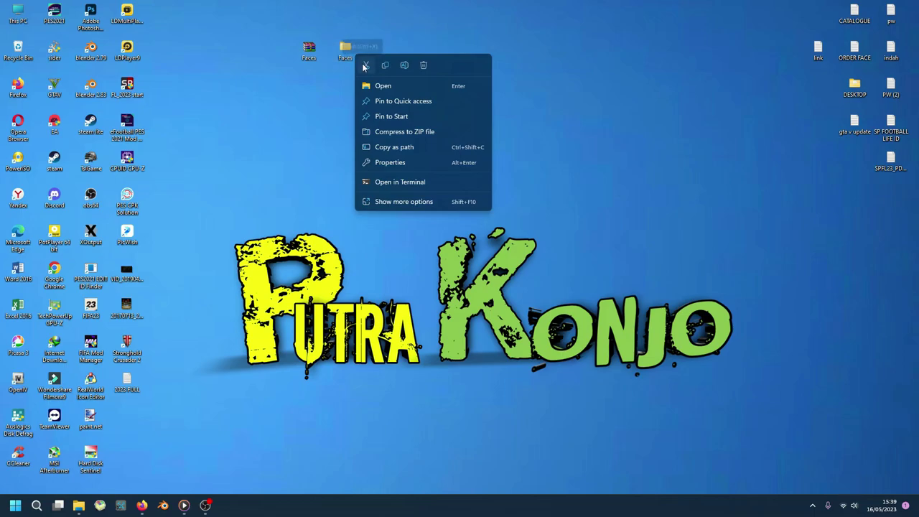
click(365, 65)
click(82, 507)
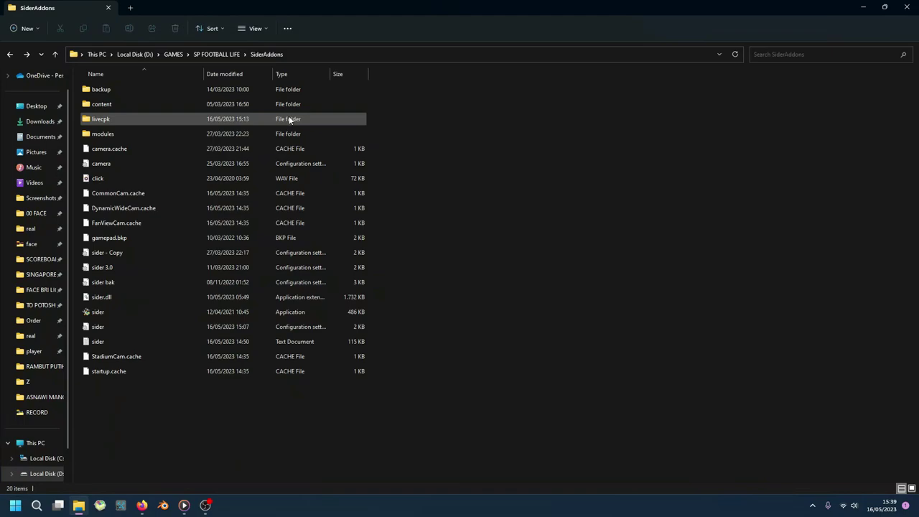
double_click(289, 120)
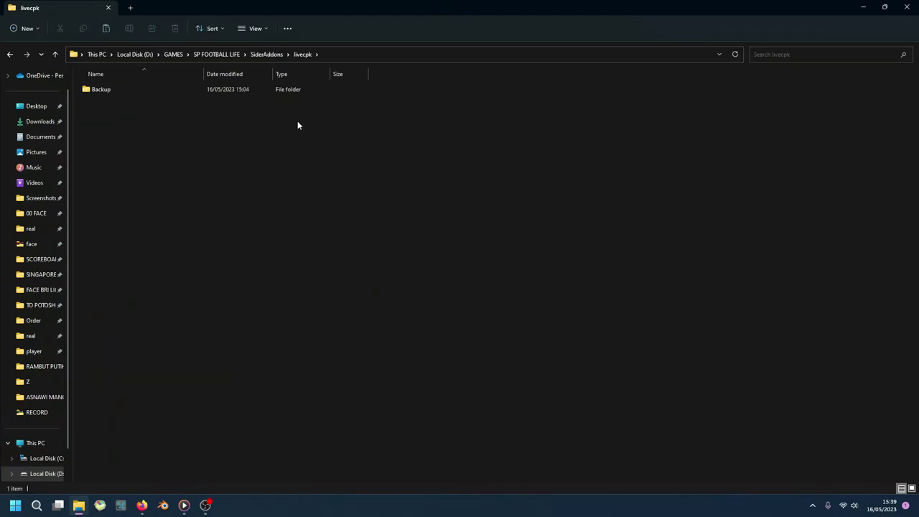
right_click(298, 126)
key(Escape)
key(alt+Up)
double_click(99, 120)
right_click(407, 129)
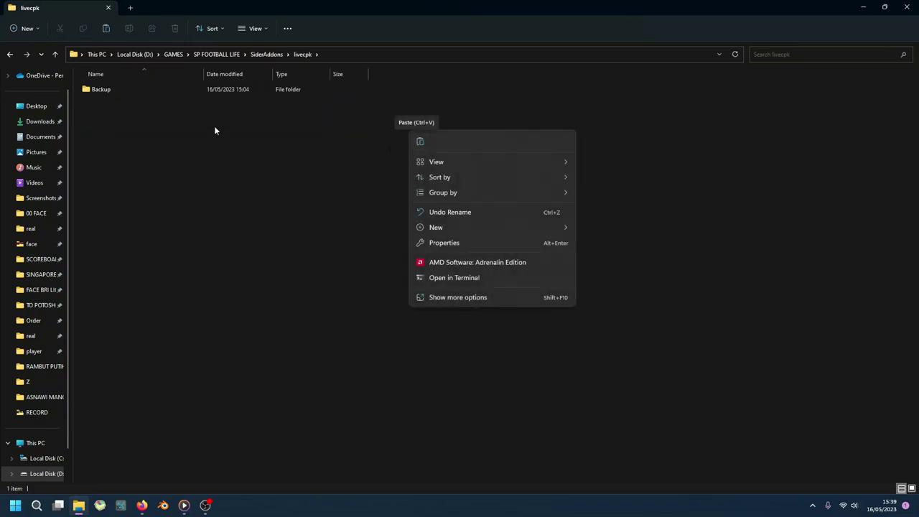
right_click(333, 147)
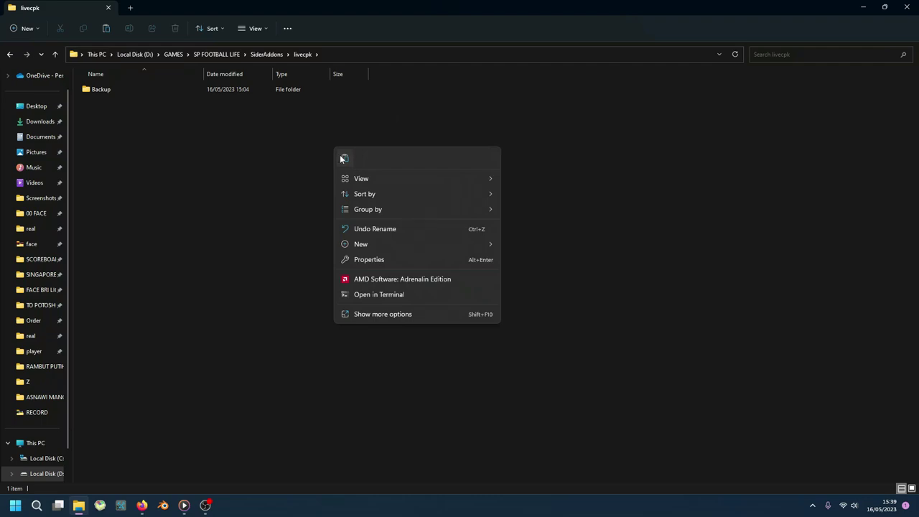
click(344, 158)
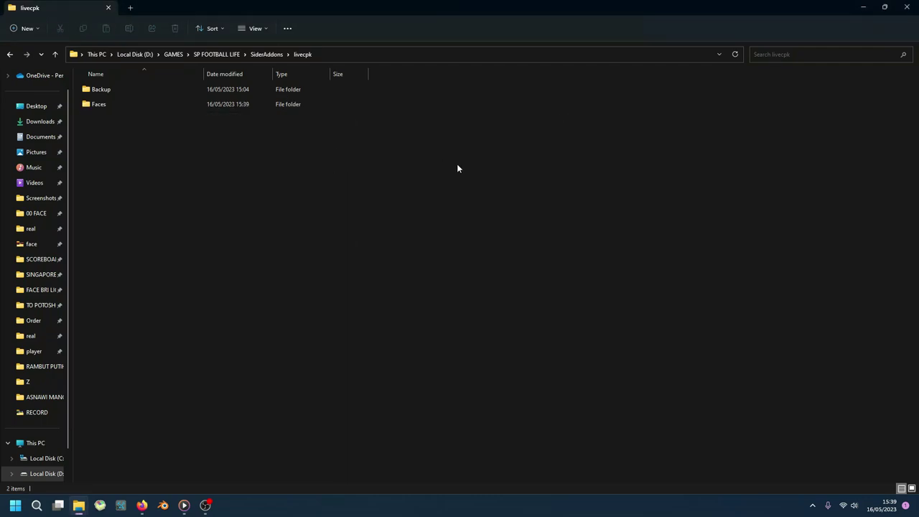
Step: Open the folder path Faces > Asset > model > character > face > real inside livecpk
double_click(284, 107)
key(alt+Up)
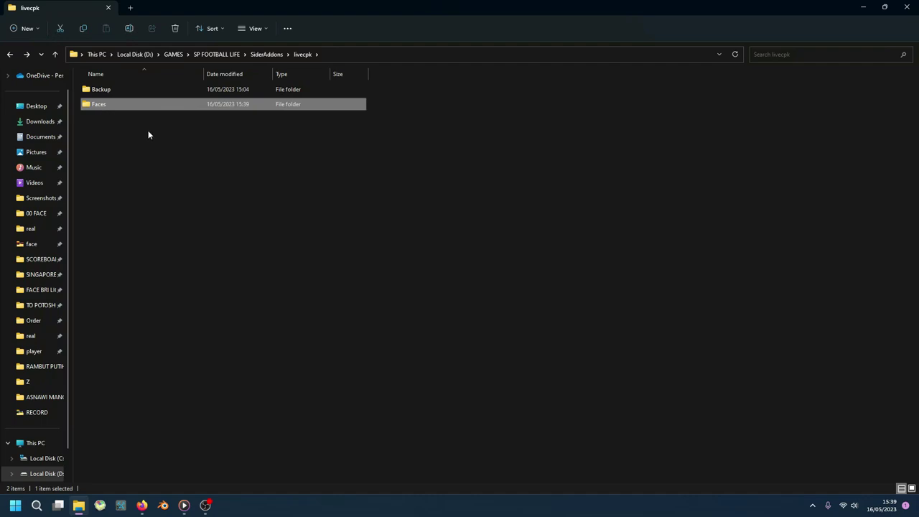
double_click(97, 107)
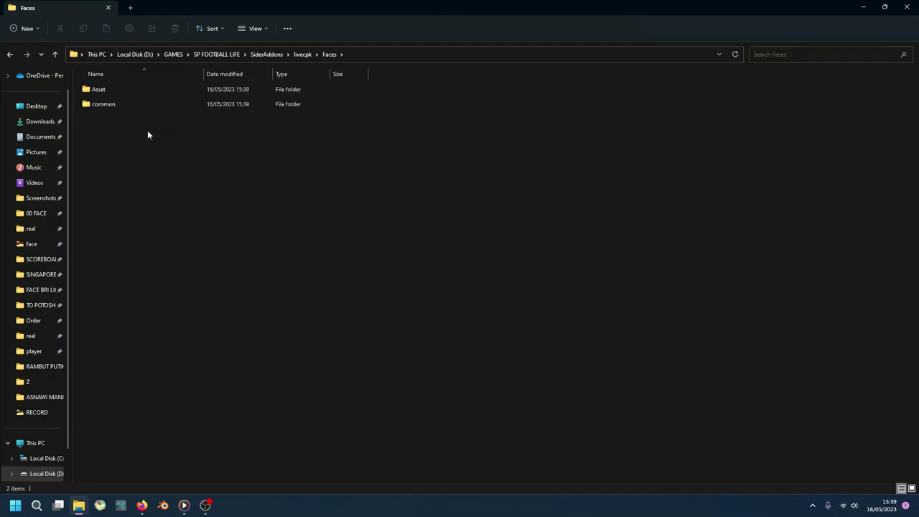
click(170, 92)
double_click(107, 92)
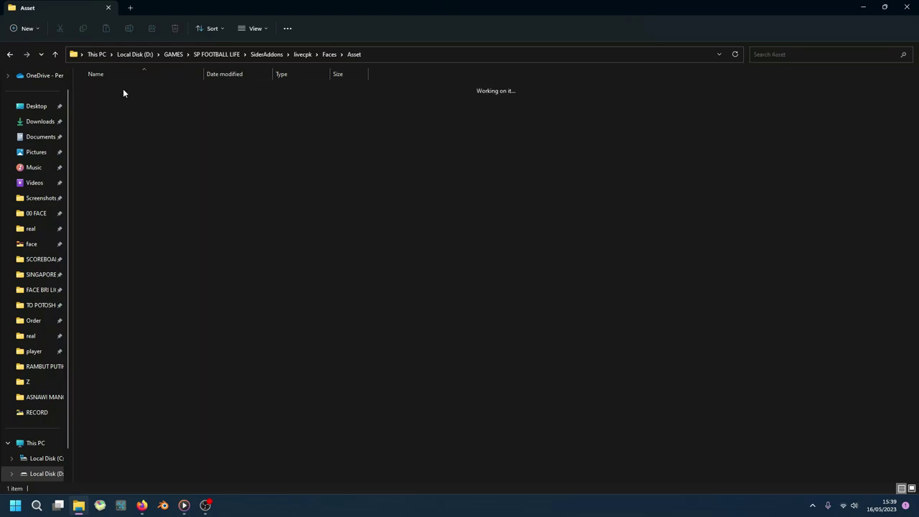
double_click(124, 90)
double_click(137, 88)
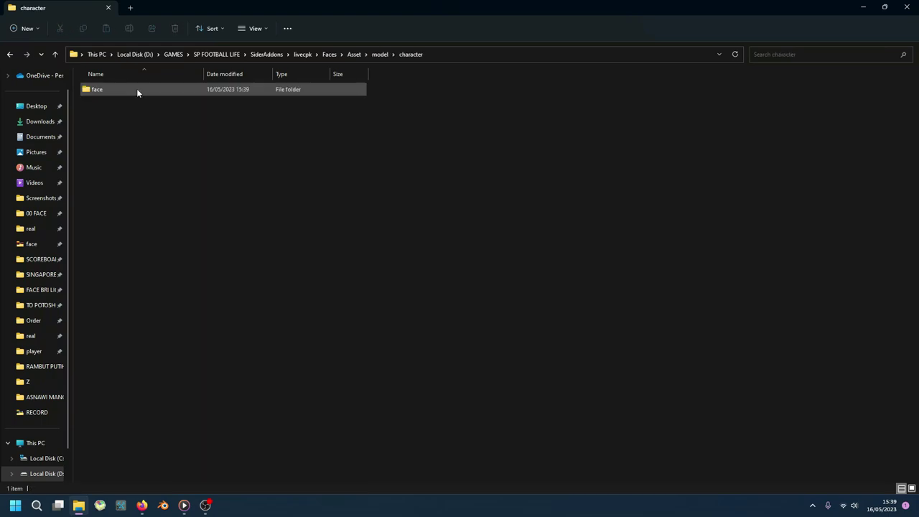
double_click(161, 90)
double_click(162, 90)
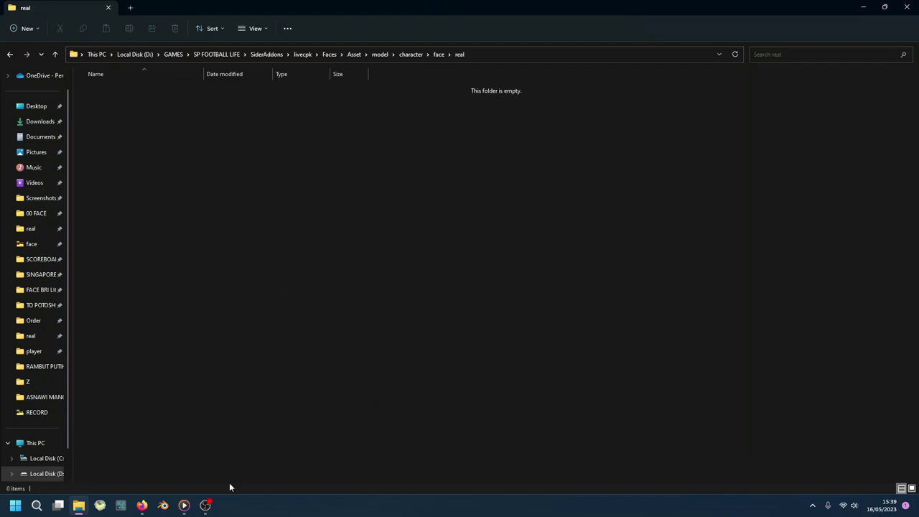
click(205, 505)
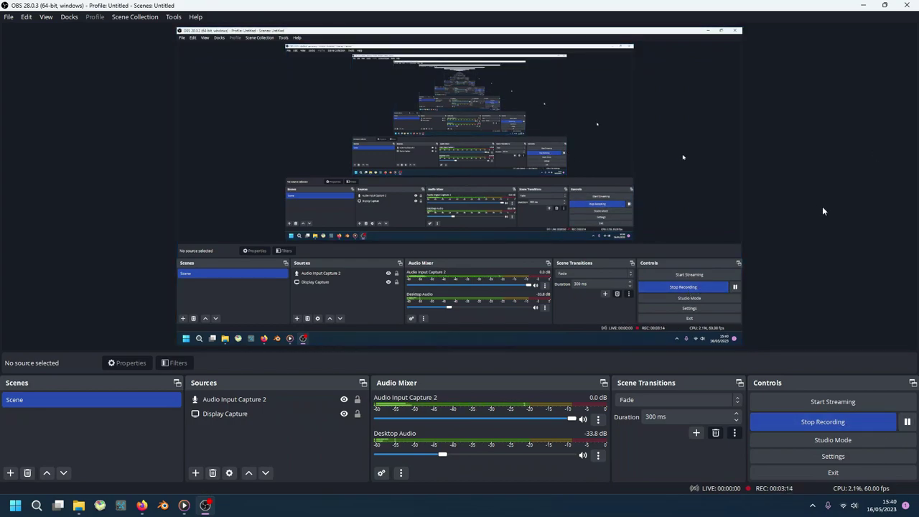
click(863, 5)
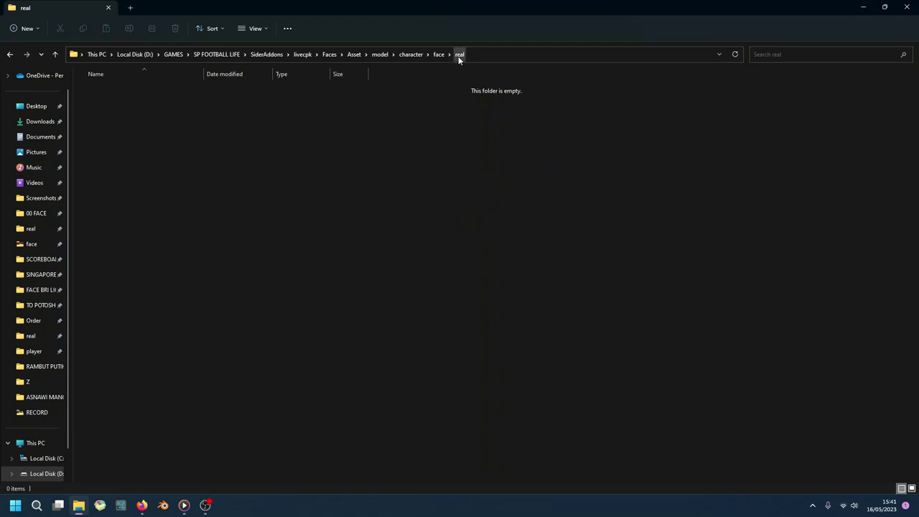
Step: Return from the real folder to the SP FOOTBALL LIFE game folder
right_click(334, 127)
click(275, 204)
click(219, 54)
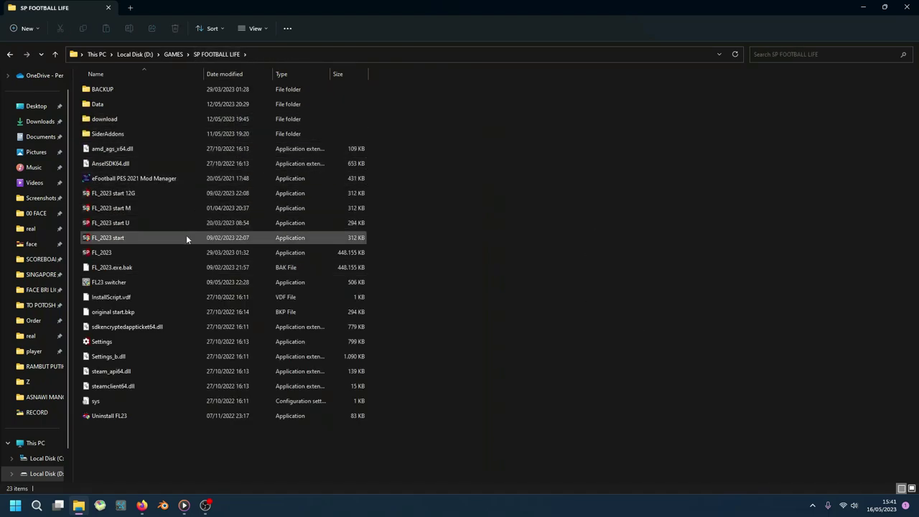
Step: In a new tab, open the folder face > 0 PREMIUM FACE > BORNEO FC > STEFANO LILIPALY BLONDE V1
drag(200, 438, 237, 76)
click(581, 184)
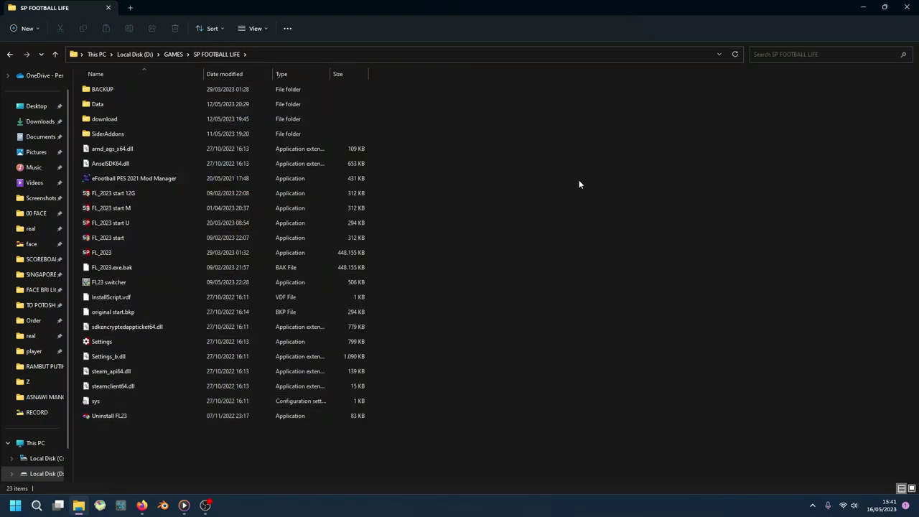
click(131, 8)
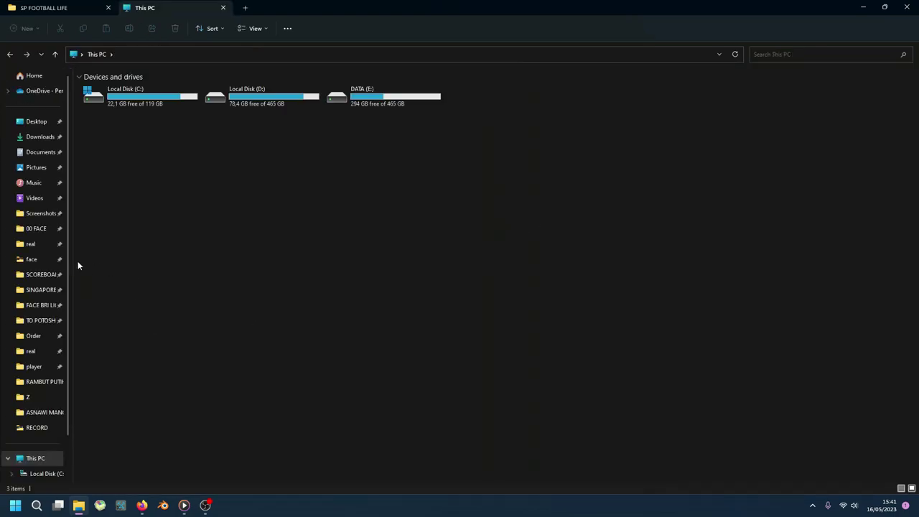
click(48, 259)
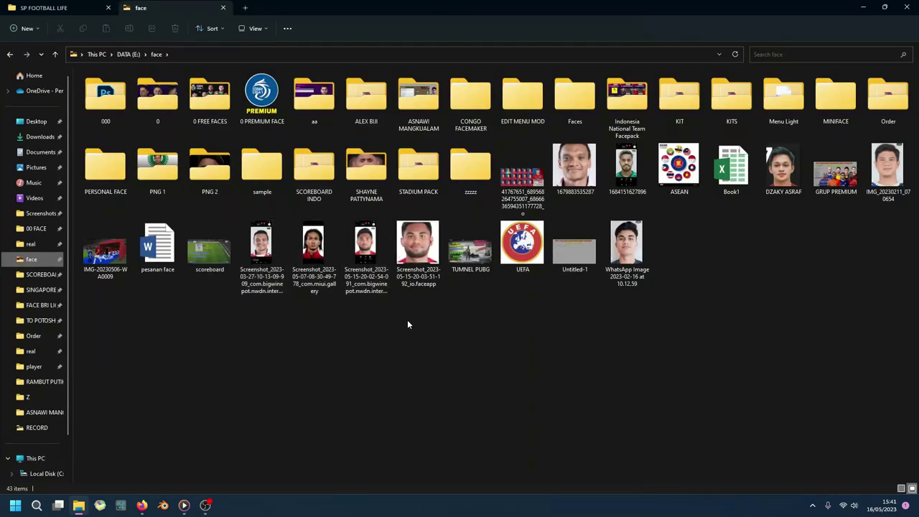
double_click(261, 99)
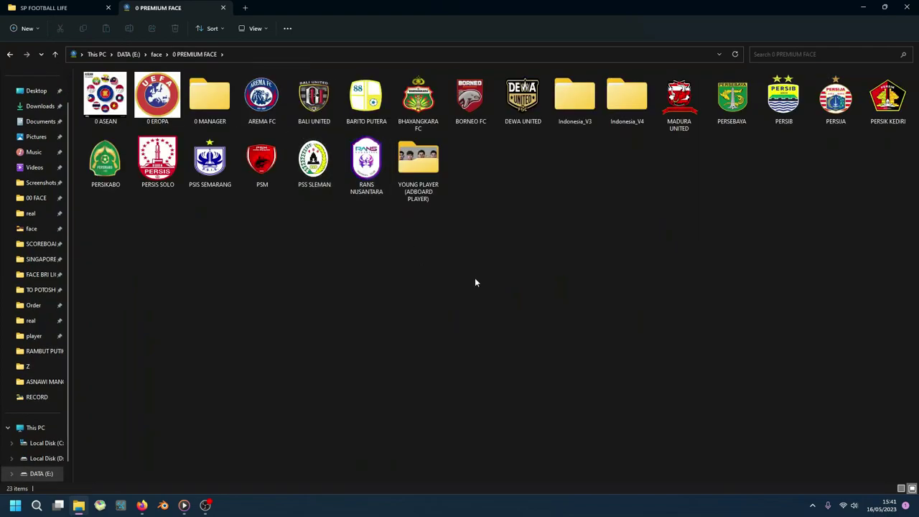
double_click(469, 101)
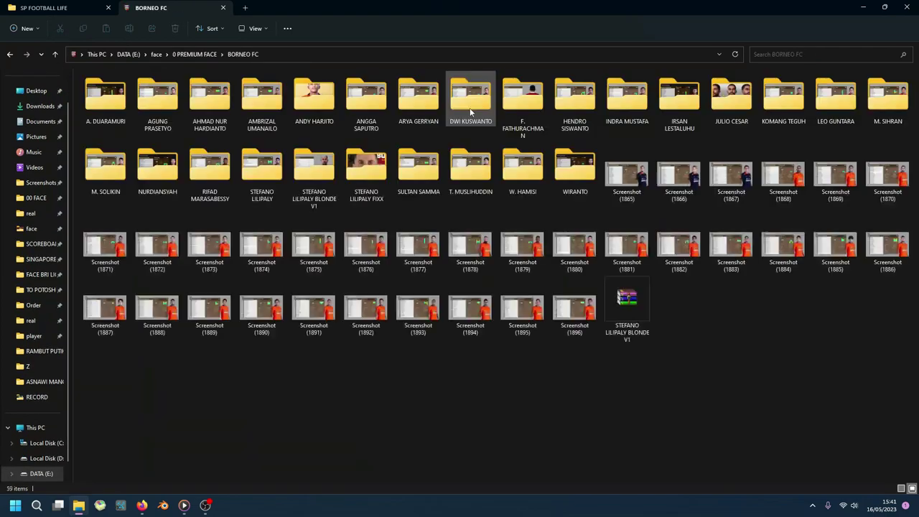
double_click(319, 173)
Step: View the two preview screenshots of the player's face, Screenshot (2635) and Screenshot (2636), and close the image viewer
double_click(158, 104)
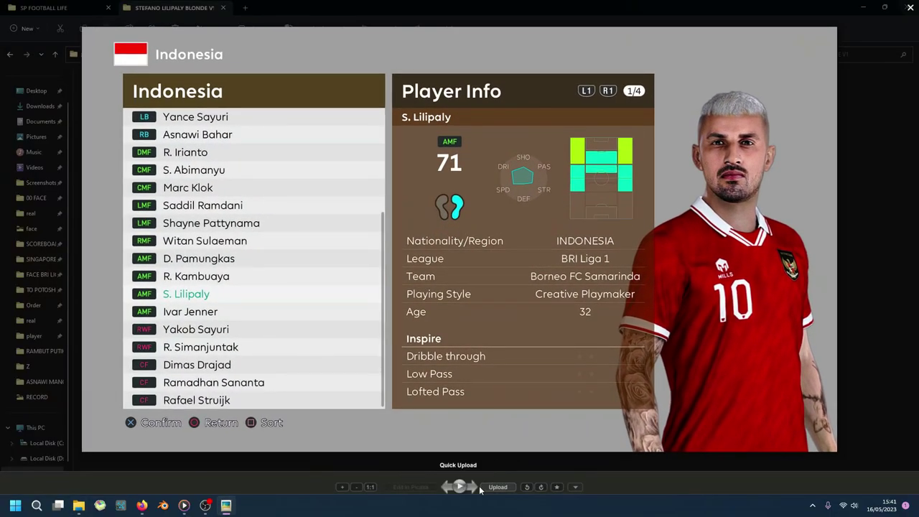
click(472, 487)
key(Escape)
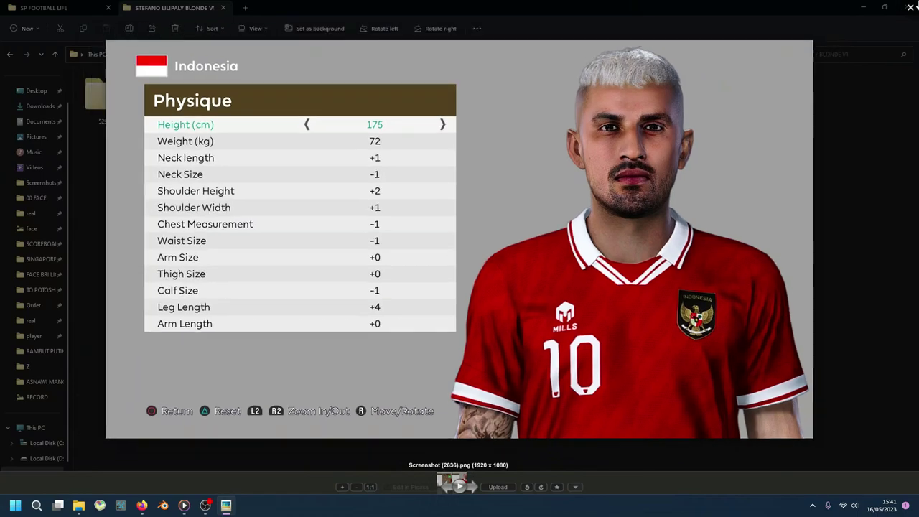
key(Left)
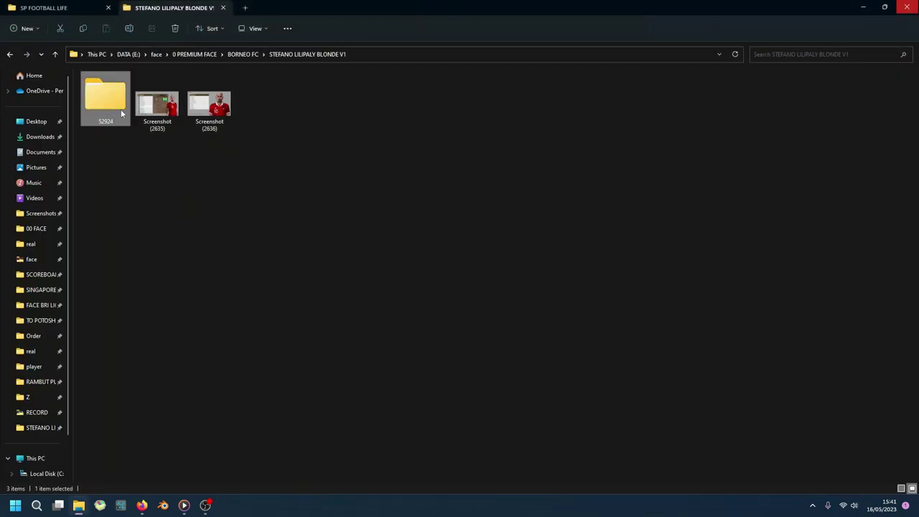
Step: Copy the 52924 face folder from the STEFANO LILIPALY BLONDE V1 folder
click(251, 168)
right_click(104, 122)
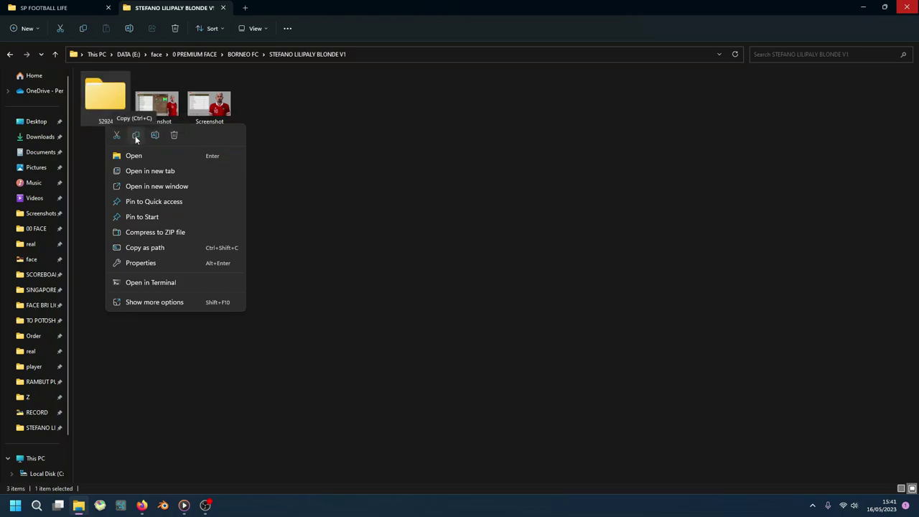
click(136, 137)
Step: Paste the 52924 folder into SiderAddons > livecpk > Faces > Asset > model > character > face > real of the game folder
click(60, 5)
click(125, 135)
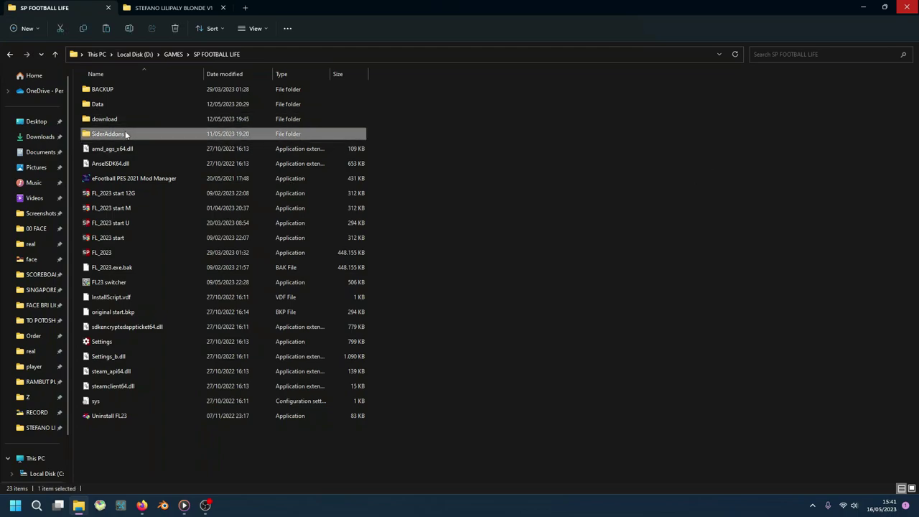
double_click(115, 134)
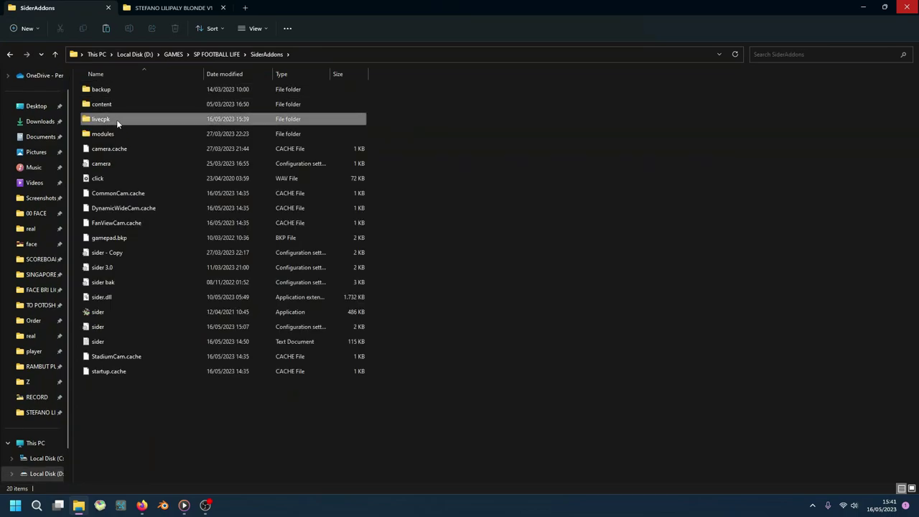
double_click(117, 121)
double_click(104, 104)
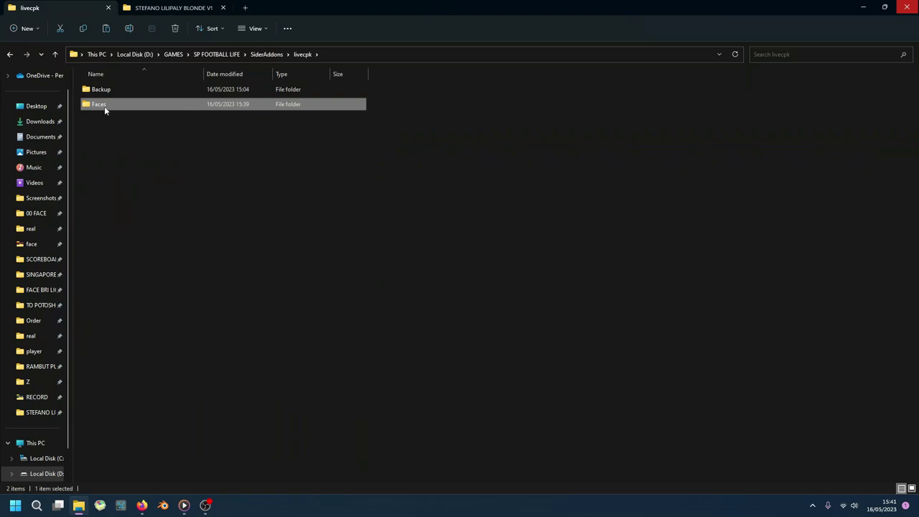
double_click(120, 89)
double_click(133, 91)
double_click(128, 88)
double_click(138, 89)
double_click(138, 88)
right_click(471, 145)
click(486, 160)
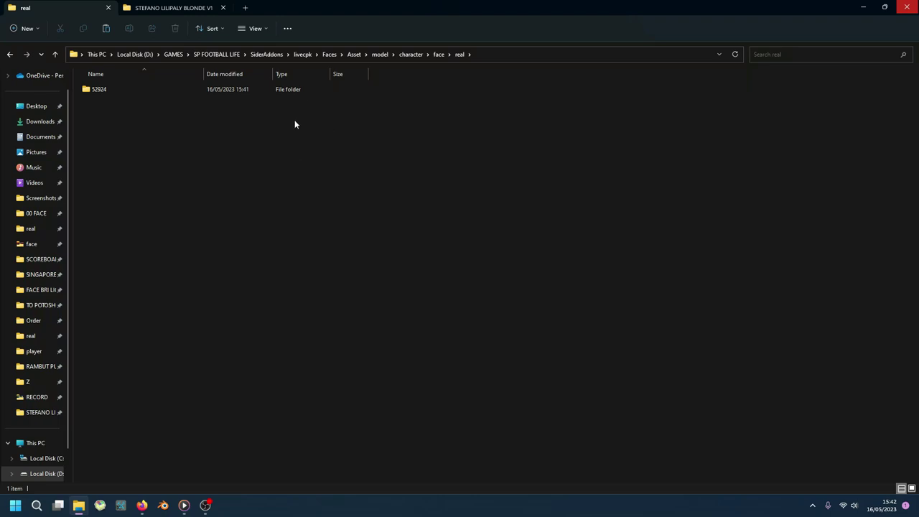
Step: Check the livecpk folder inside SiderAddons and go back to the real folder containing 52924
click(271, 55)
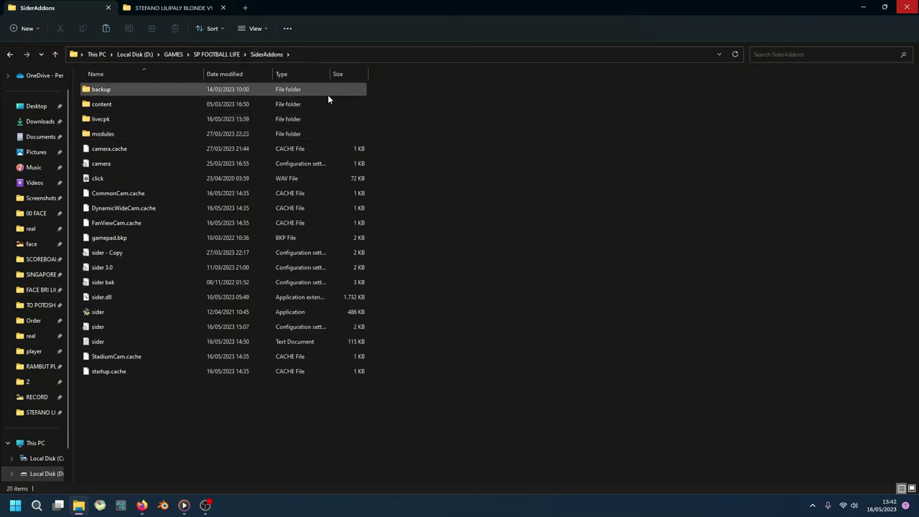
double_click(324, 118)
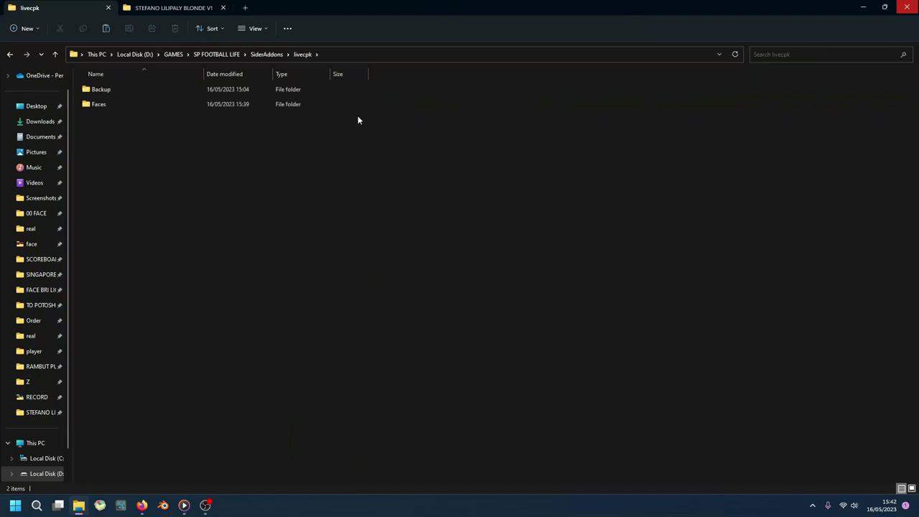
key(alt+Left)
key(alt+Left)
click(127, 92)
click(130, 125)
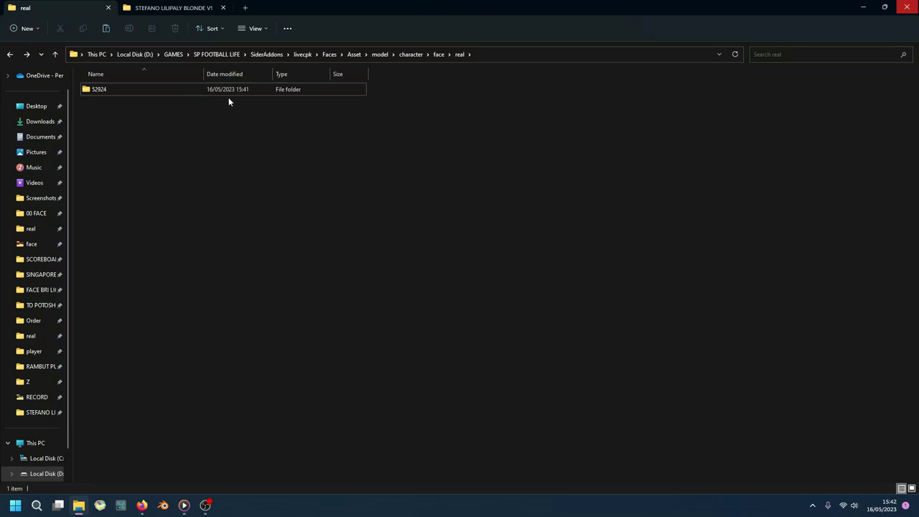
drag(418, 109, 379, 352)
Step: Retrace the path from SiderAddons through livecpk > Faces > Asset > model > character > face > real and check the 52924 folder
click(304, 55)
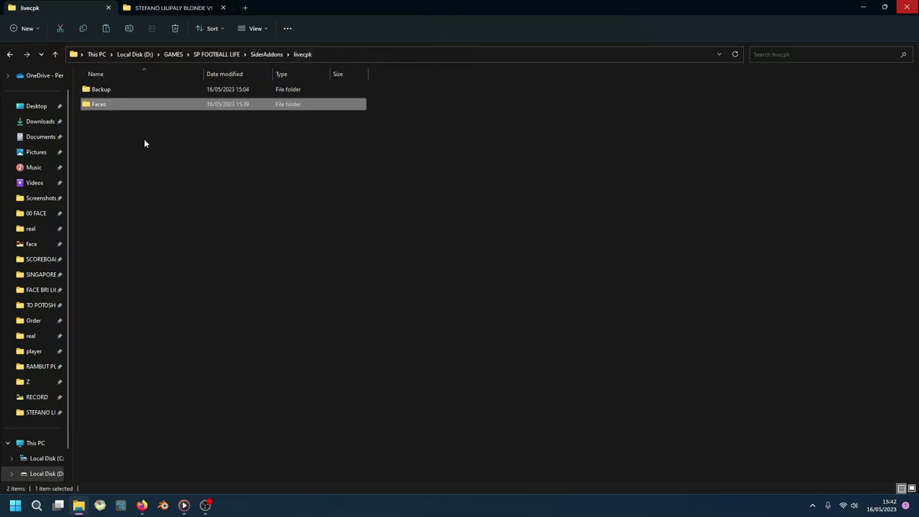
click(266, 55)
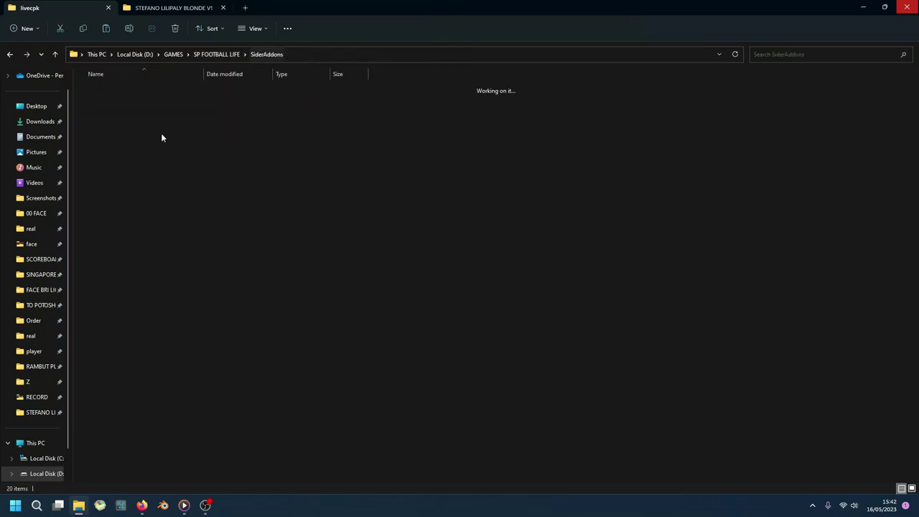
double_click(99, 120)
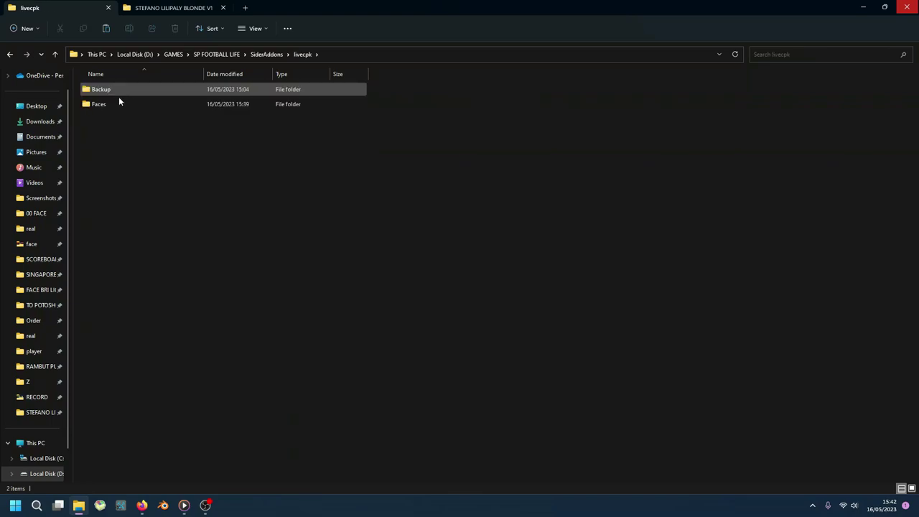
double_click(115, 105)
double_click(134, 91)
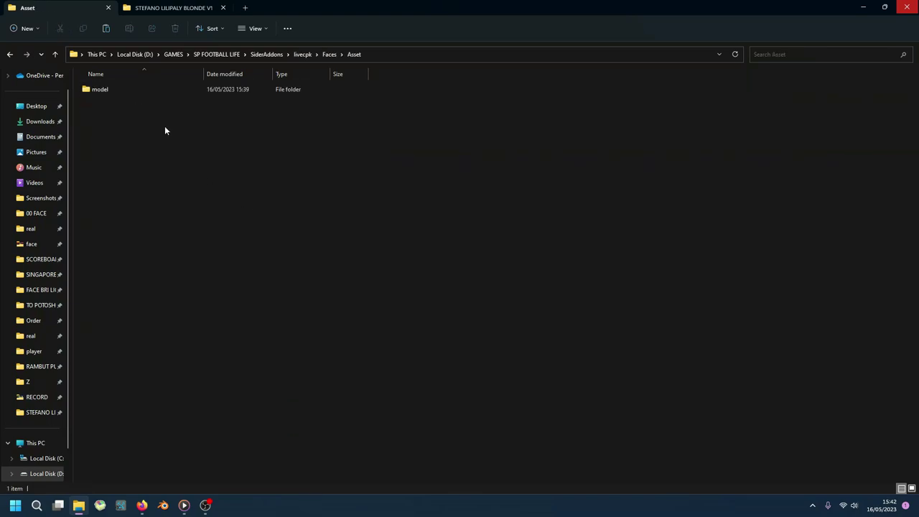
double_click(143, 94)
double_click(156, 93)
double_click(133, 91)
click(123, 91)
double_click(124, 91)
click(105, 92)
click(226, 150)
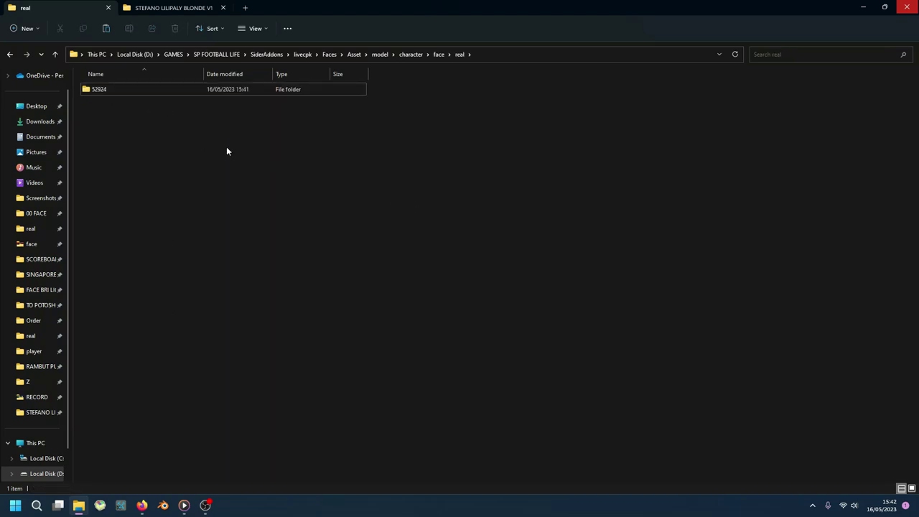
click(102, 91)
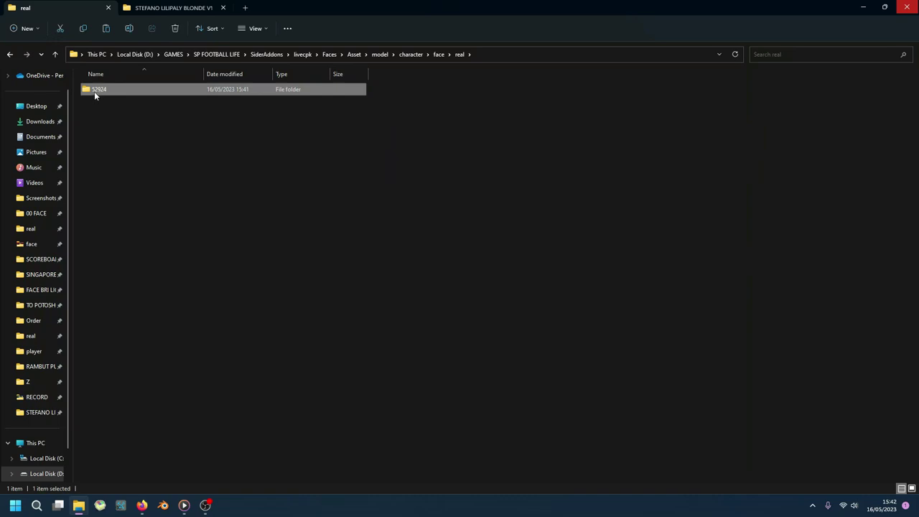
click(393, 180)
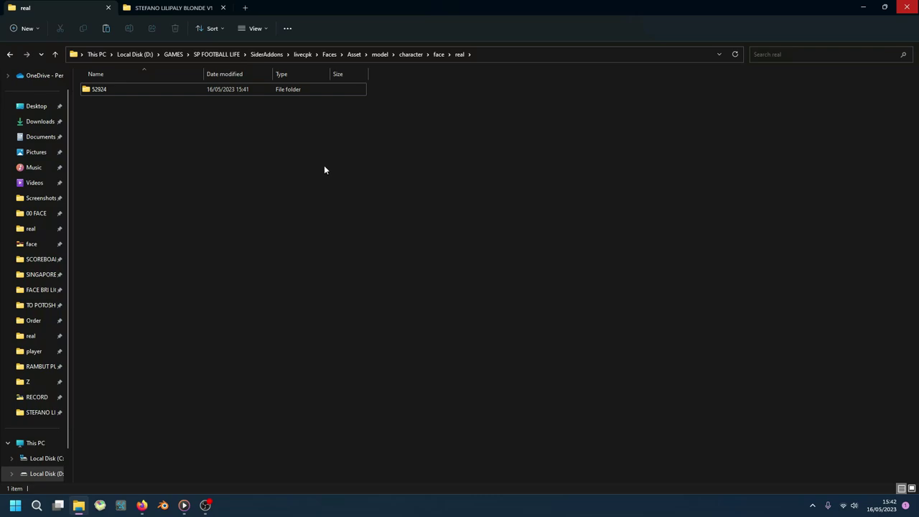
Step: Open the miniface folder path Faces > common > render > symbol > player inside livecpk
click(302, 55)
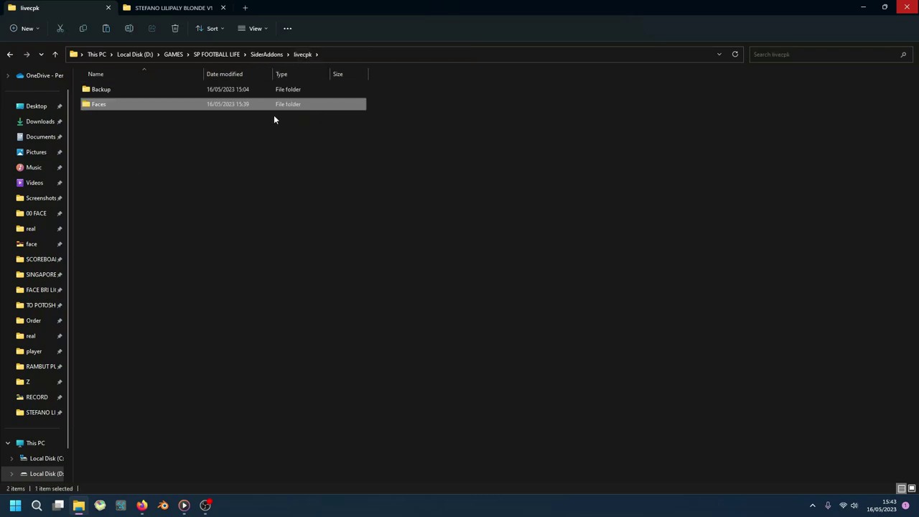
double_click(101, 107)
click(105, 106)
double_click(116, 105)
click(126, 95)
double_click(126, 93)
double_click(131, 91)
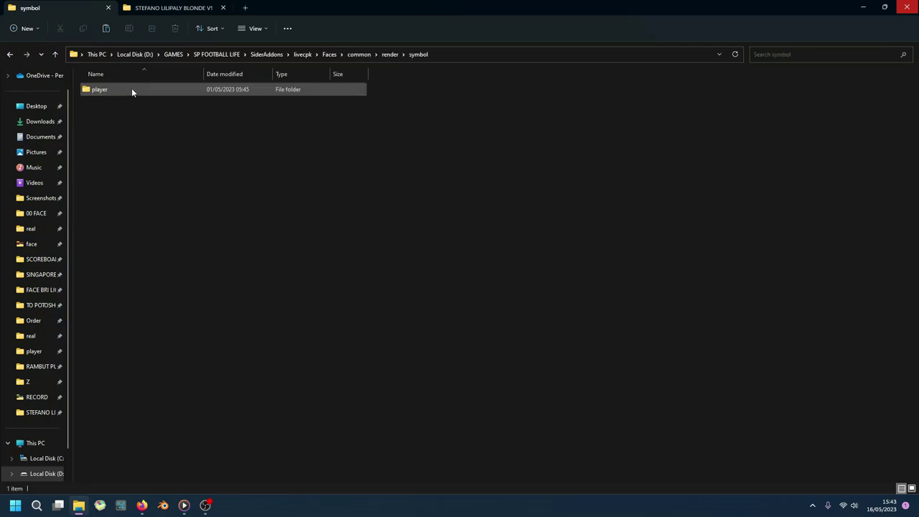
double_click(132, 89)
drag(304, 161, 410, 309)
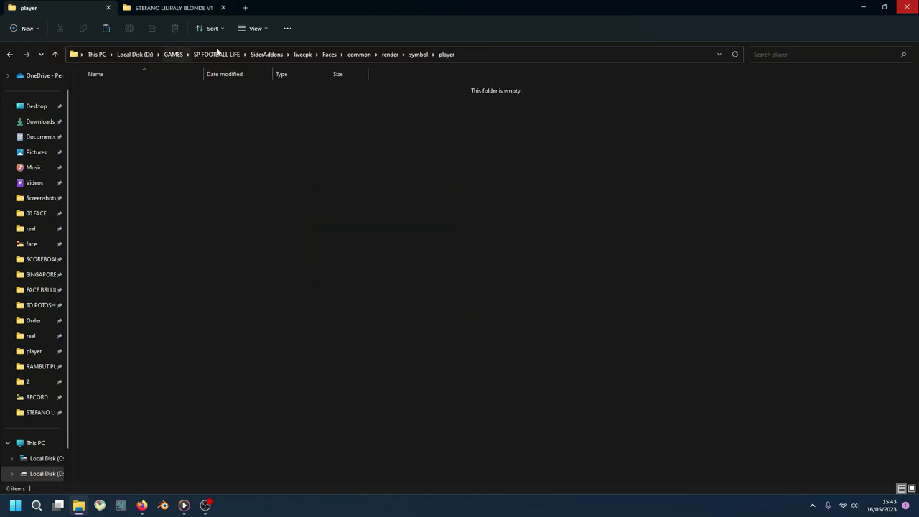
Step: In the source files' tab, open the folder 00 FACE > UPDATE FACEPACK > 00 MINIFACE
click(149, 6)
key(alt+Up)
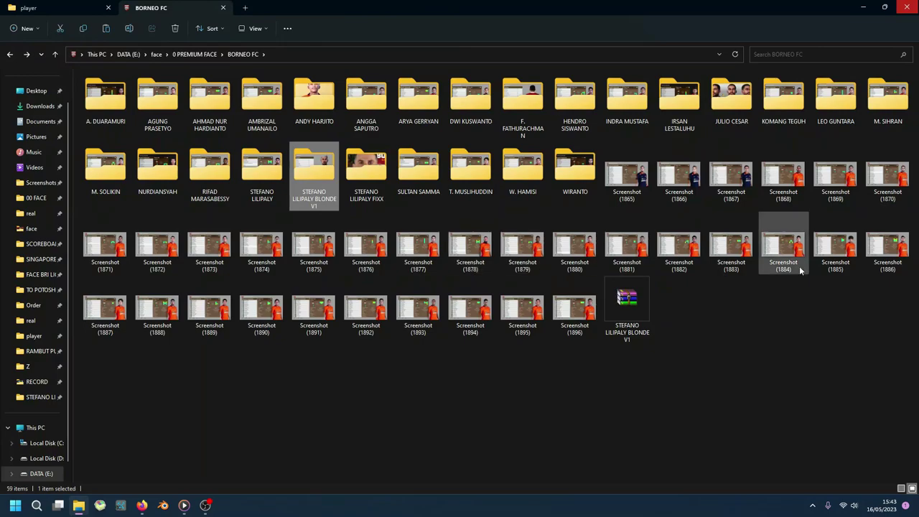
key(alt+Up)
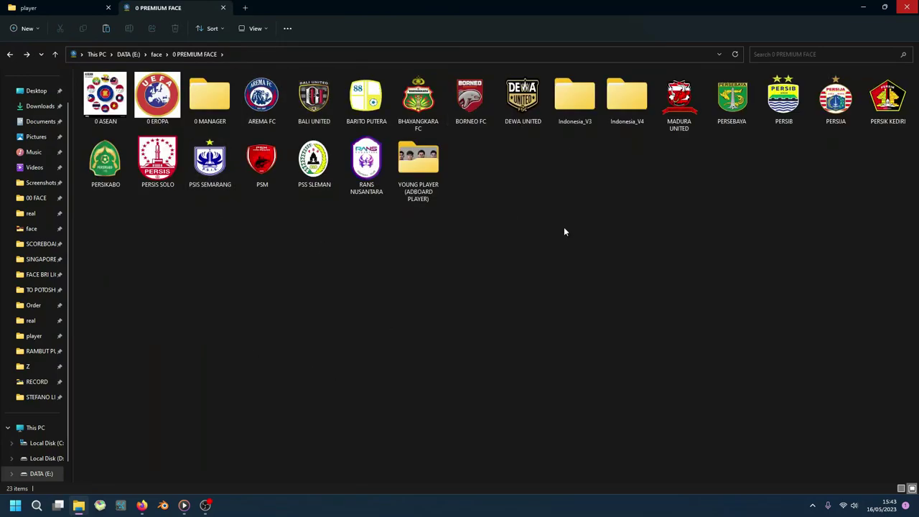
click(36, 197)
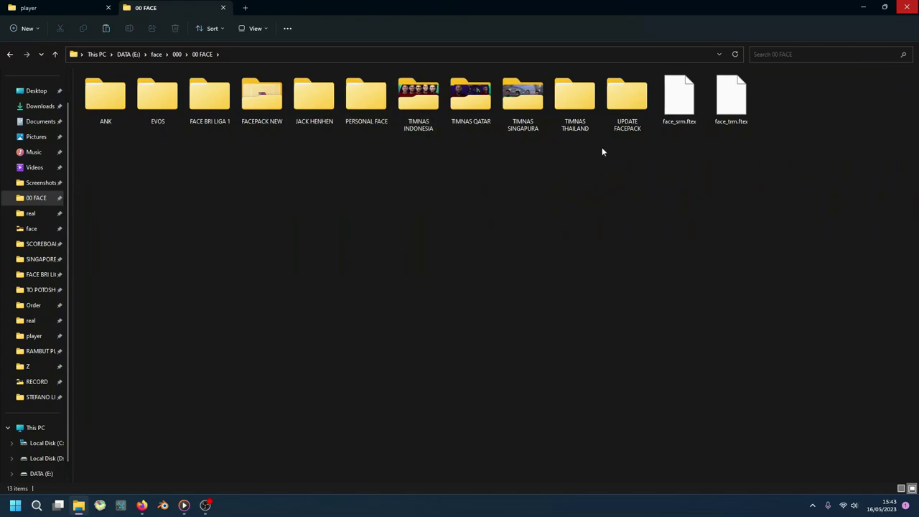
double_click(627, 101)
double_click(105, 95)
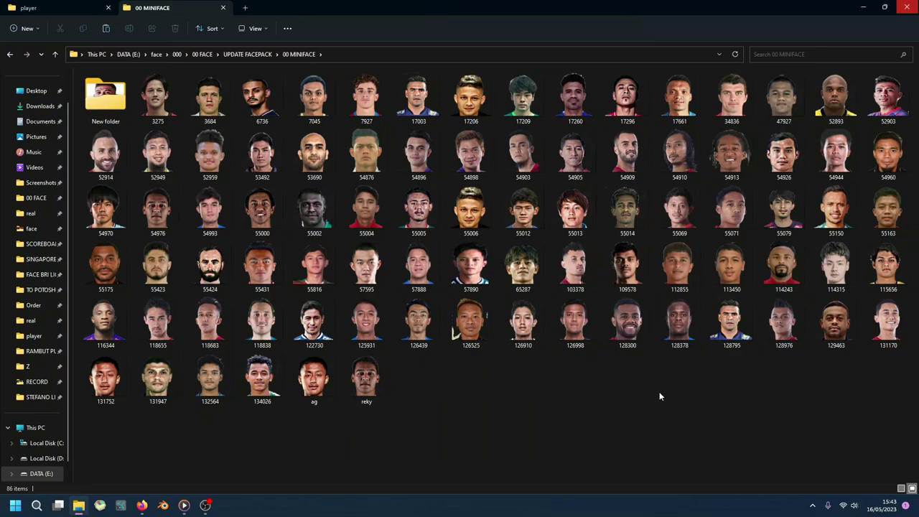
Step: Select all miniface images from 3275 to reky, leaving out New folder, and copy them
click(181, 106)
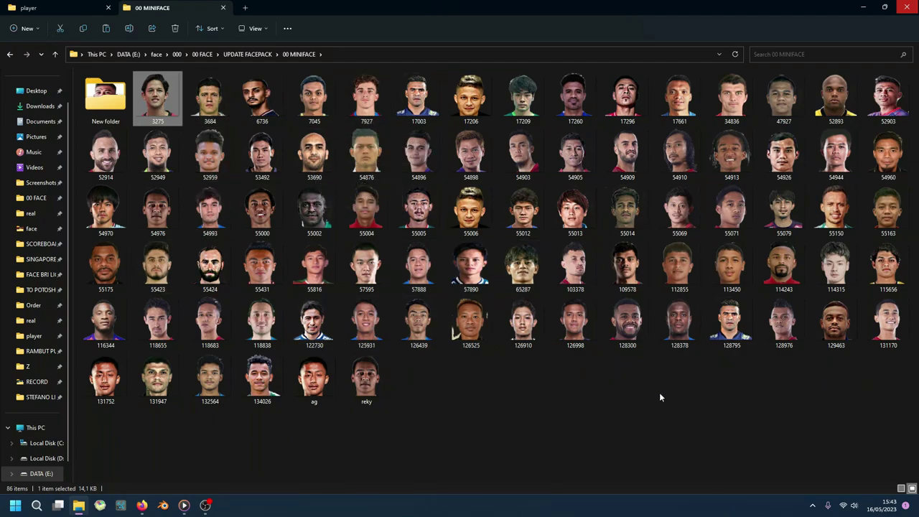
click(158, 121)
click(501, 390)
shift+click(377, 397)
right_click(427, 284)
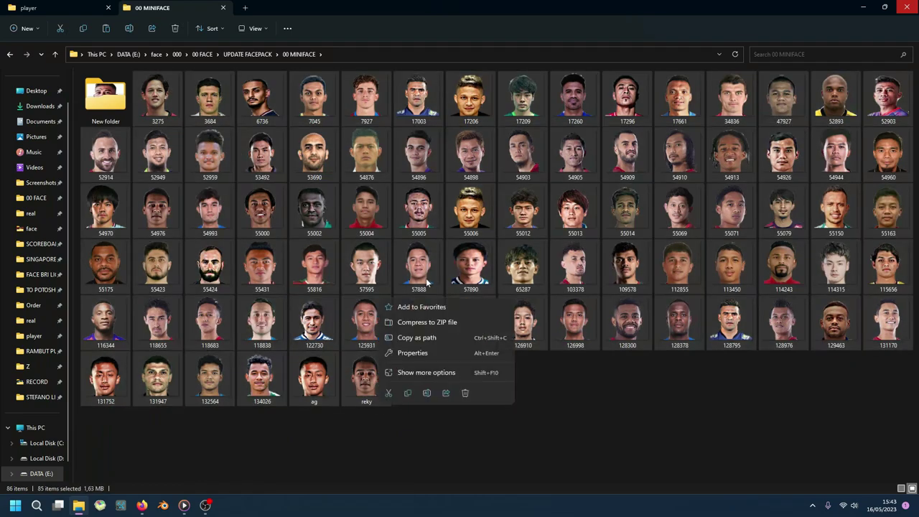
click(407, 393)
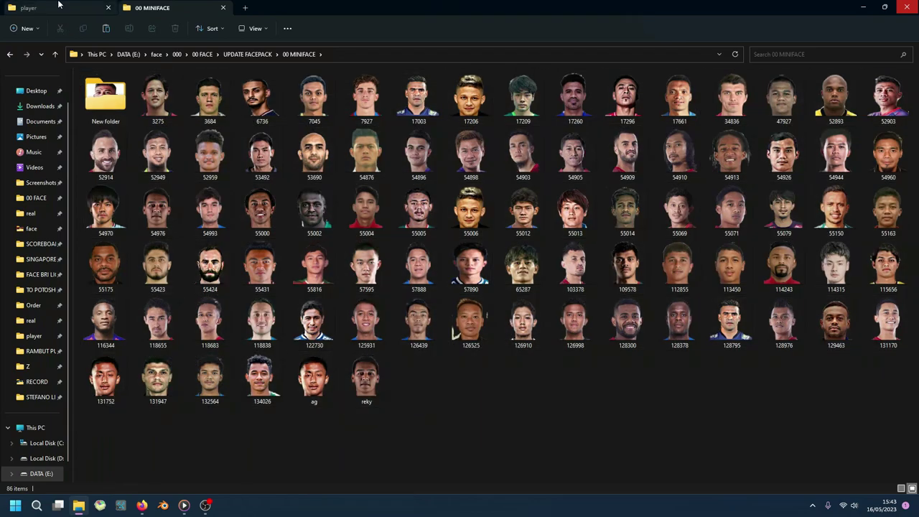
Step: Return to the game's livecpk > Faces > common > render > symbol > player folder and paste the copied miniface images there
click(29, 7)
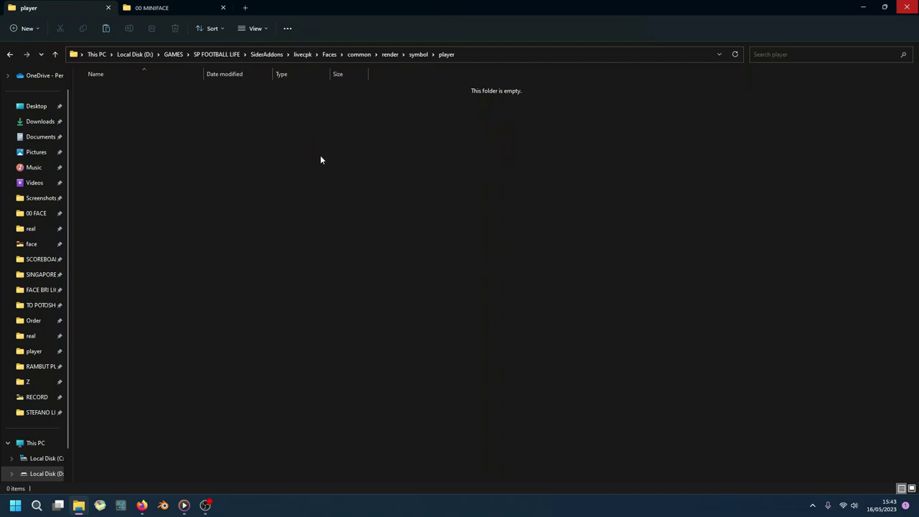
click(329, 54)
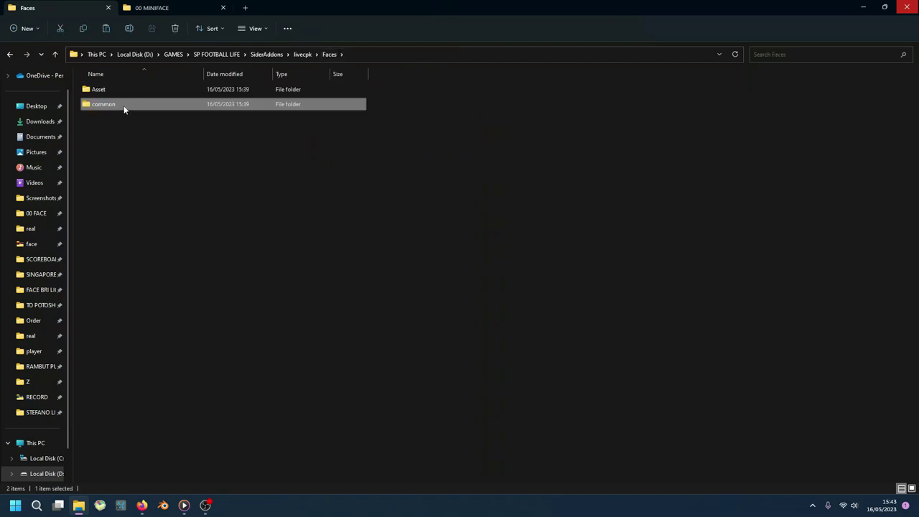
double_click(123, 107)
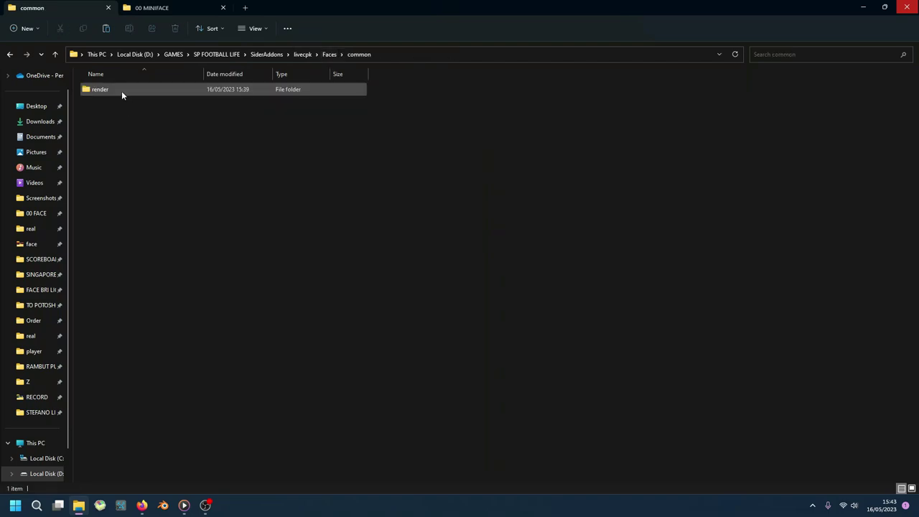
double_click(121, 88)
double_click(120, 87)
double_click(123, 88)
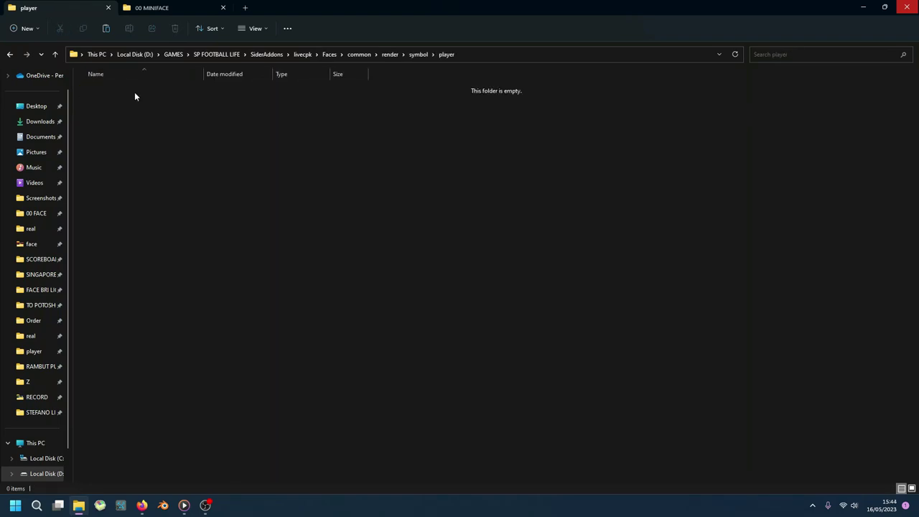
right_click(501, 195)
click(637, 261)
Step: Show the player folder's contents as image thumbnails and look over the pasted minifaces
right_click(550, 163)
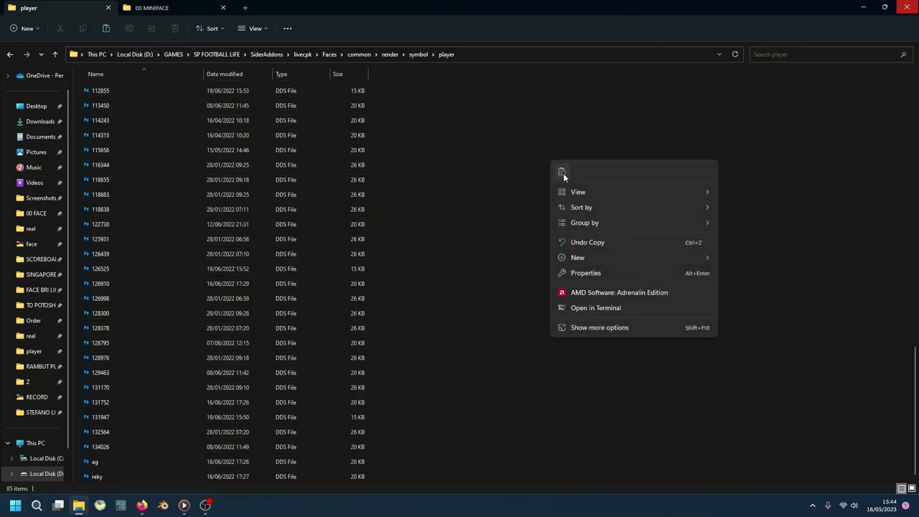
mouse_move(578, 196)
click(732, 212)
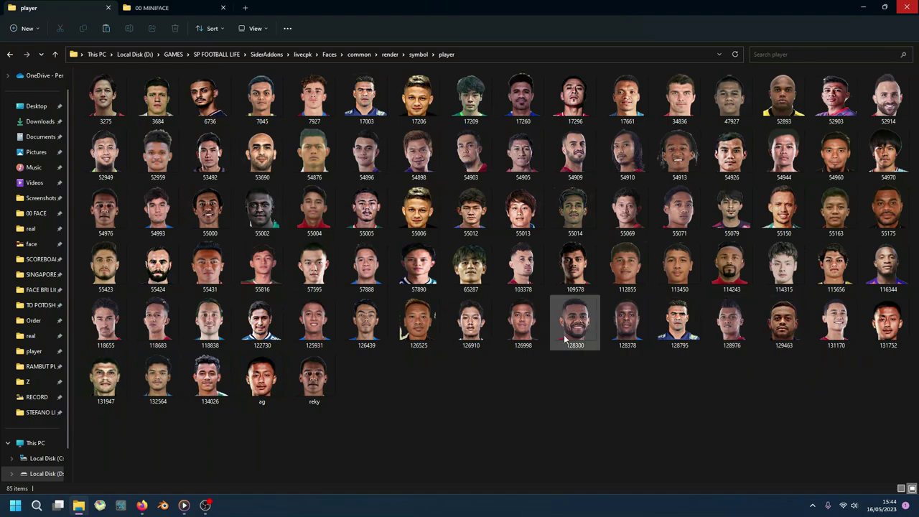
click(316, 209)
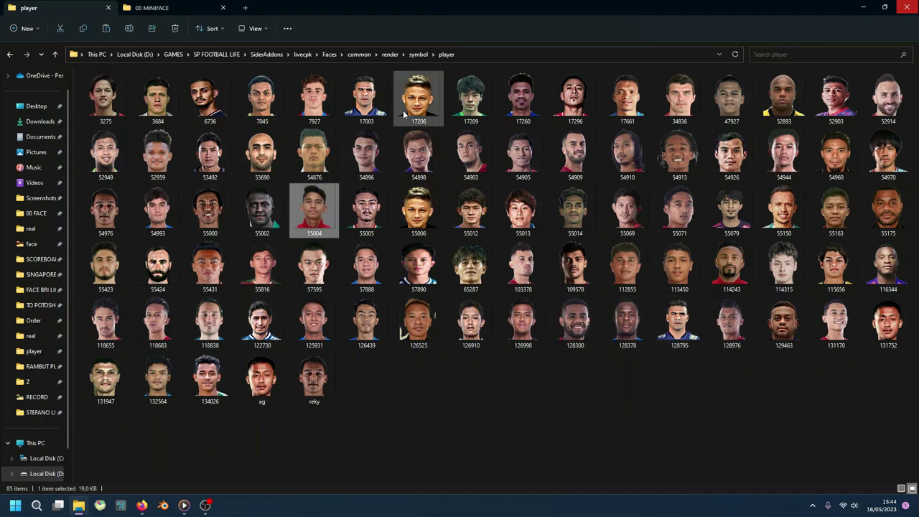
drag(893, 435, 79, 64)
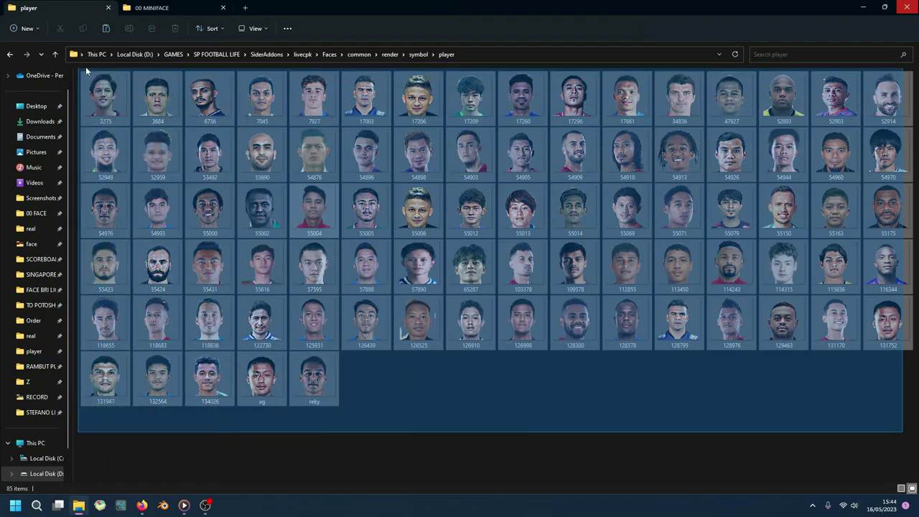
click(524, 372)
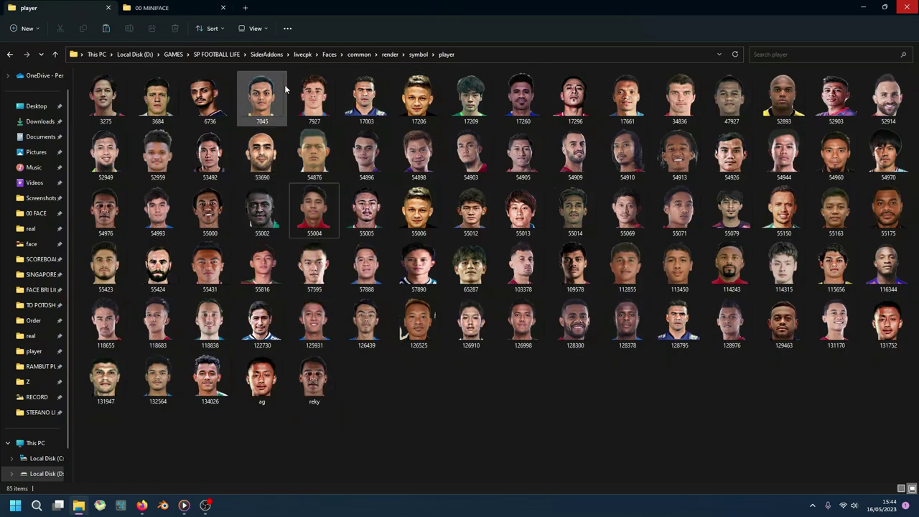
Step: Go back up to SiderAddons, reopen livecpk > Faces, and check the Asset and common subfolders
click(303, 55)
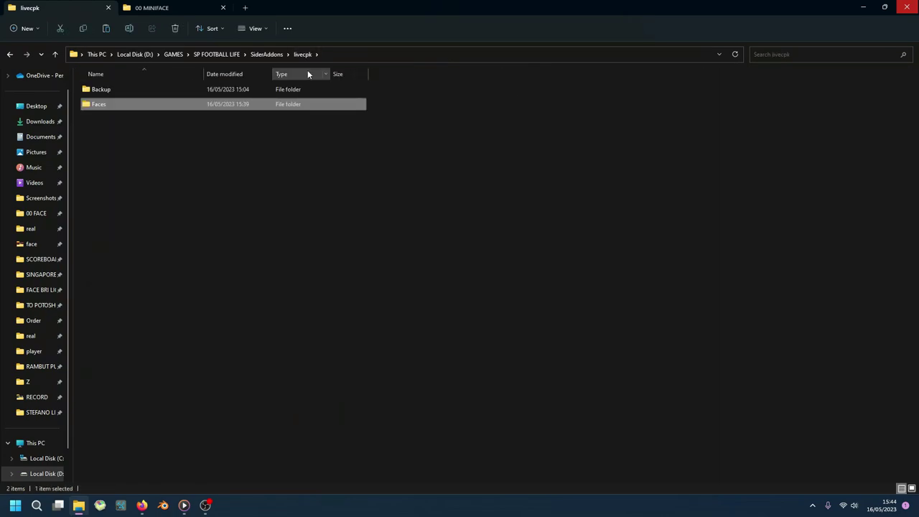
click(259, 57)
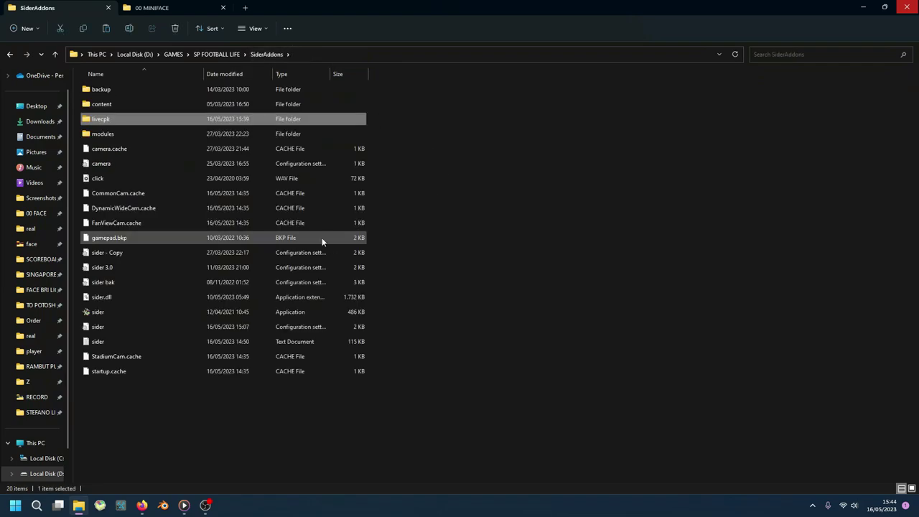
double_click(304, 121)
click(98, 105)
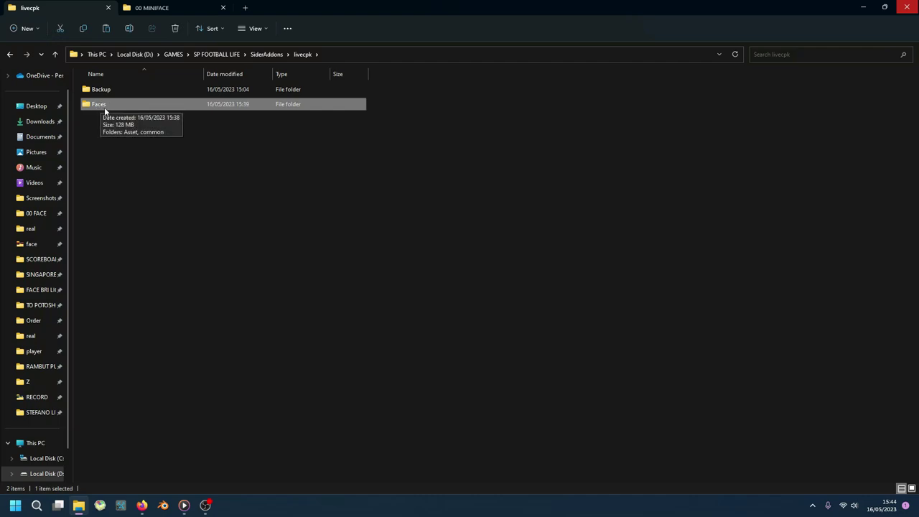
double_click(125, 106)
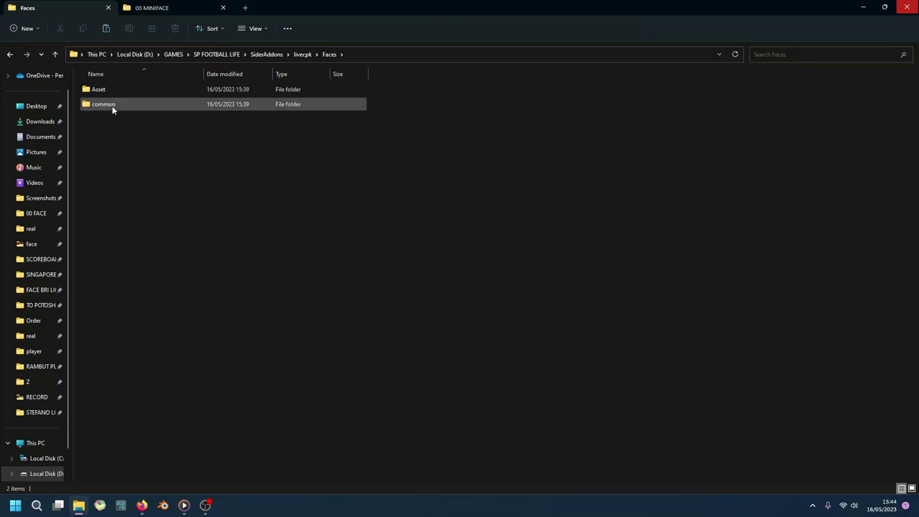
click(109, 90)
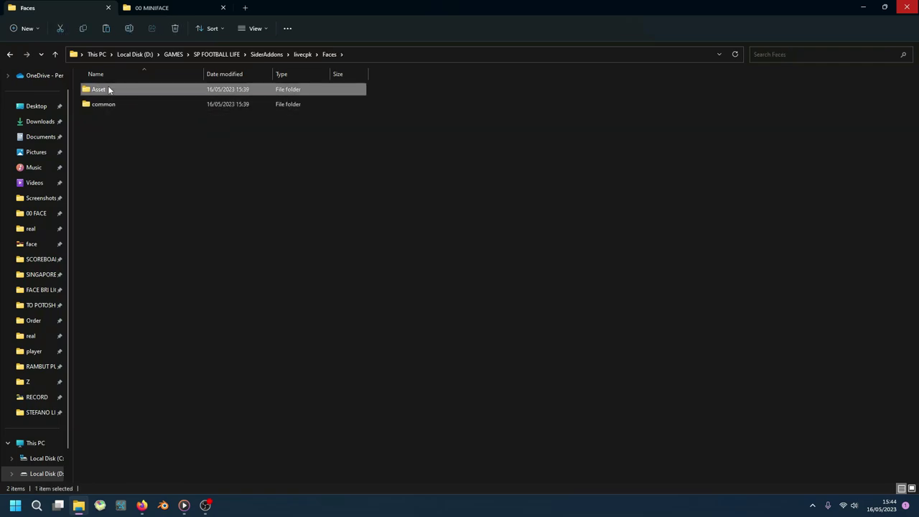
click(108, 105)
Step: Check the Faces folder inside livecpk once more and return to the SiderAddons folder
key(BackSpace)
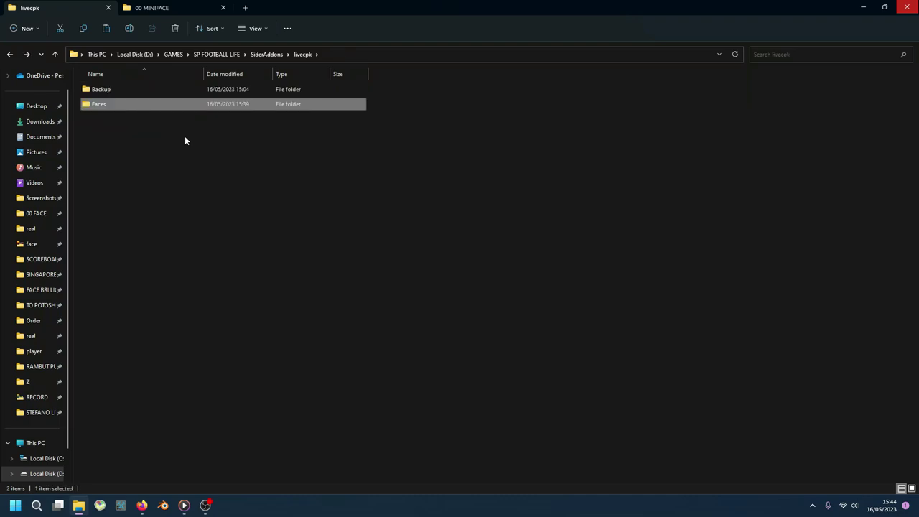
key(BackSpace)
click(531, 199)
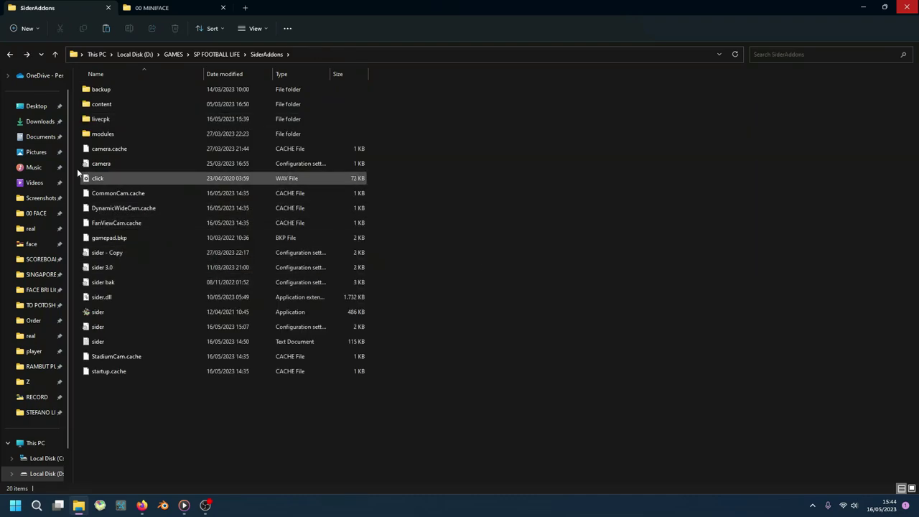
click(113, 119)
double_click(113, 119)
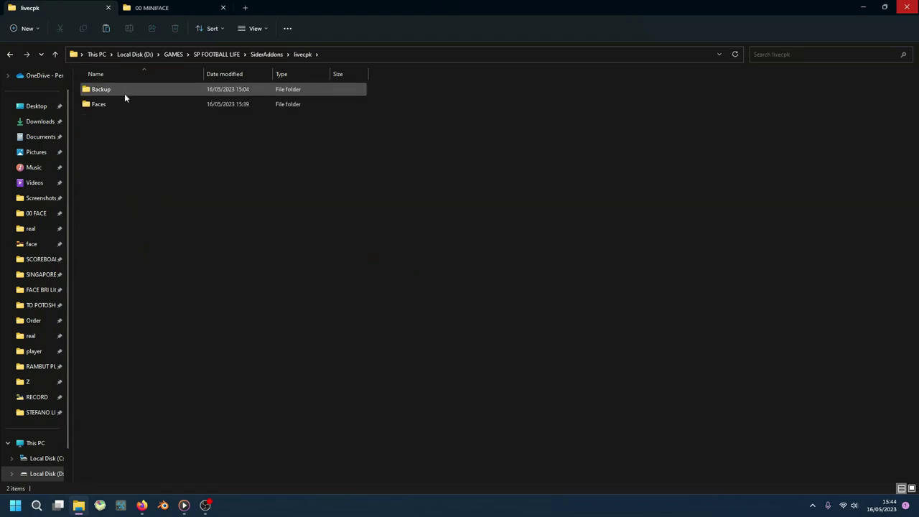
click(124, 105)
key(BackSpace)
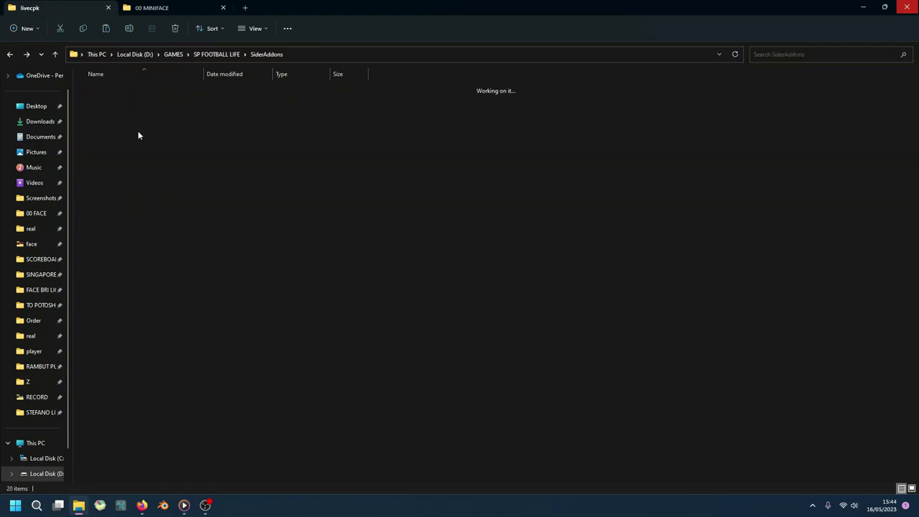
click(579, 268)
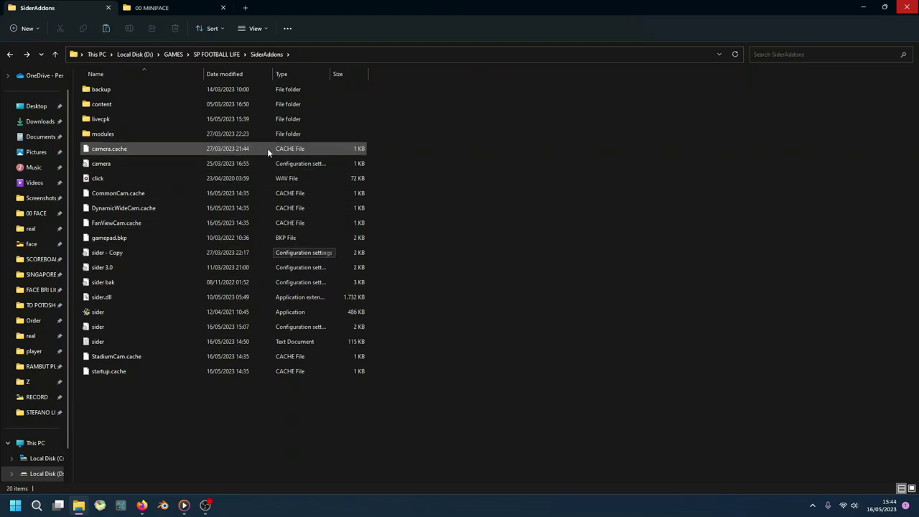
Step: Check in the sider application's compatibility properties that it runs as an administrator, leaving the settings as they are
click(104, 313)
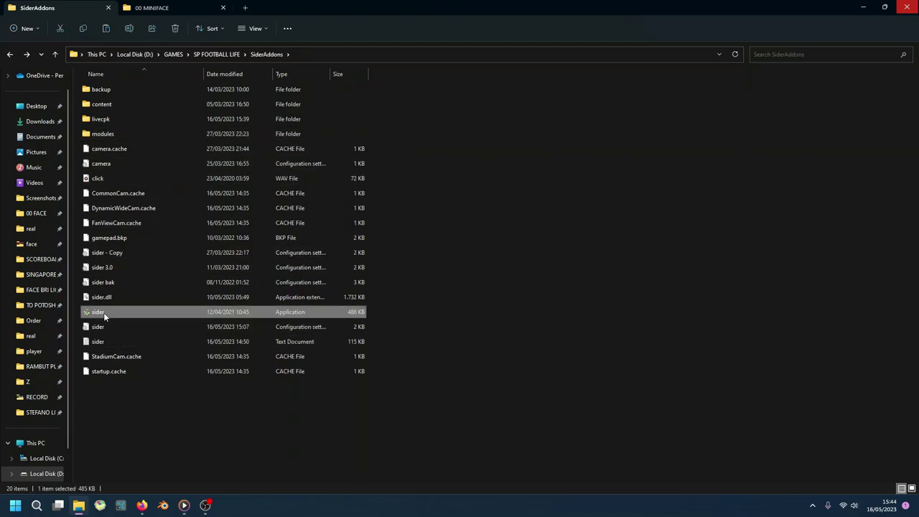
right_click(103, 312)
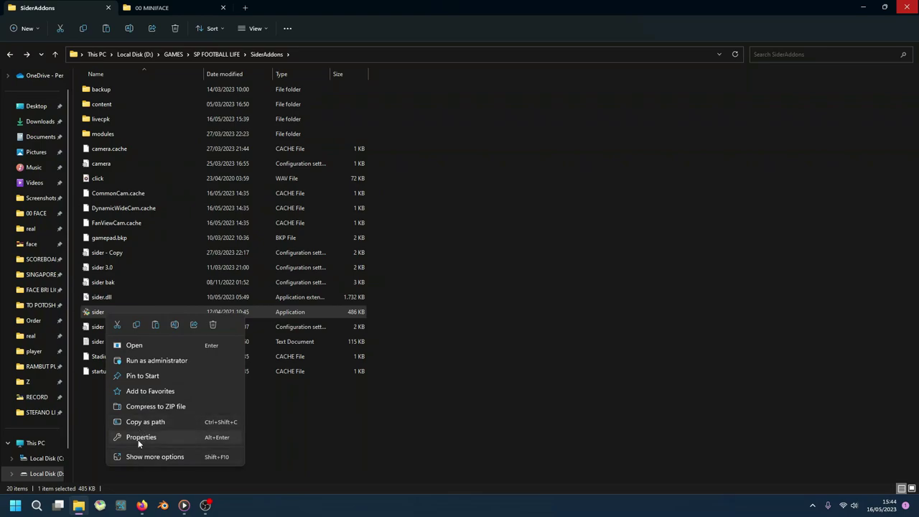
right_click(80, 312)
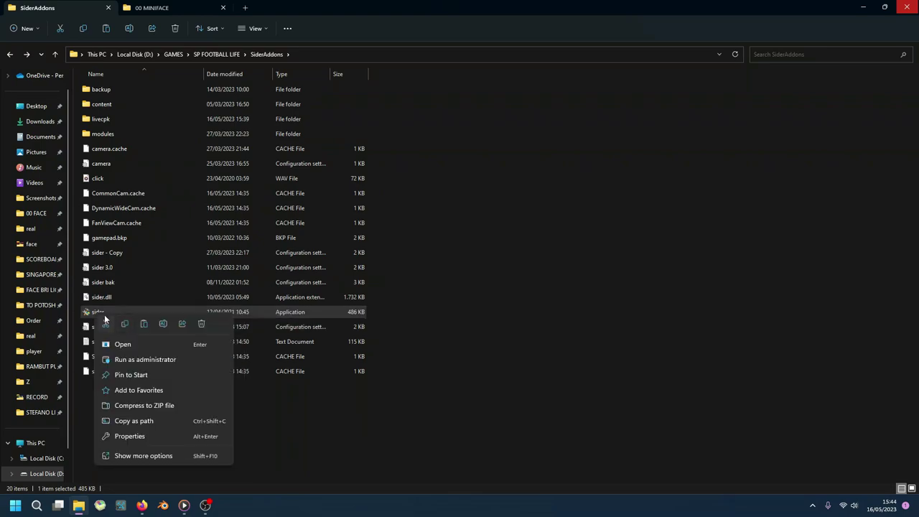
click(139, 436)
drag(186, 243, 211, 147)
click(212, 143)
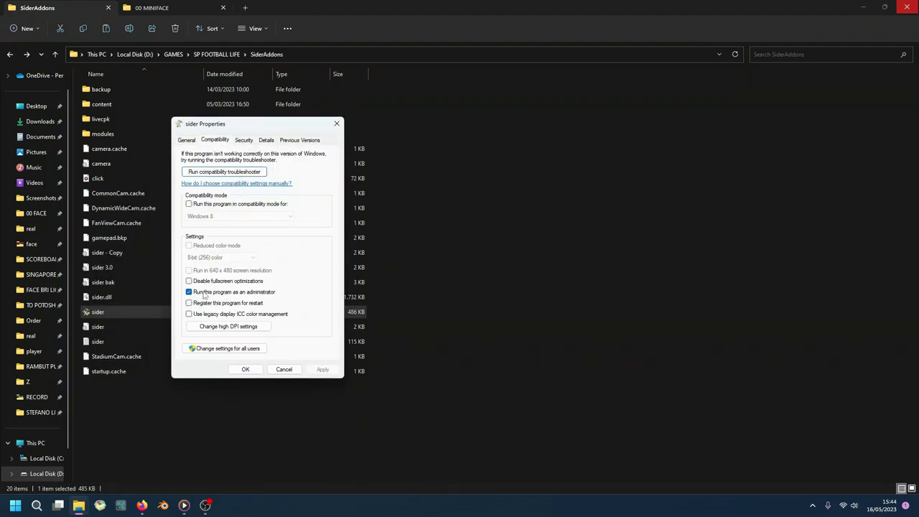
click(284, 369)
click(609, 342)
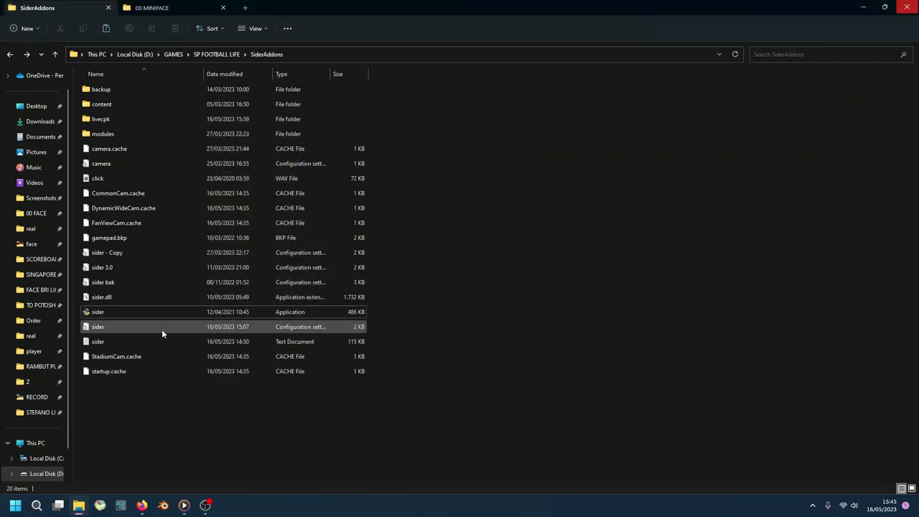
Step: Open the sider configuration settings file, examine the cpk.root line for the livecpk\Faces folder, and close the file
double_click(163, 330)
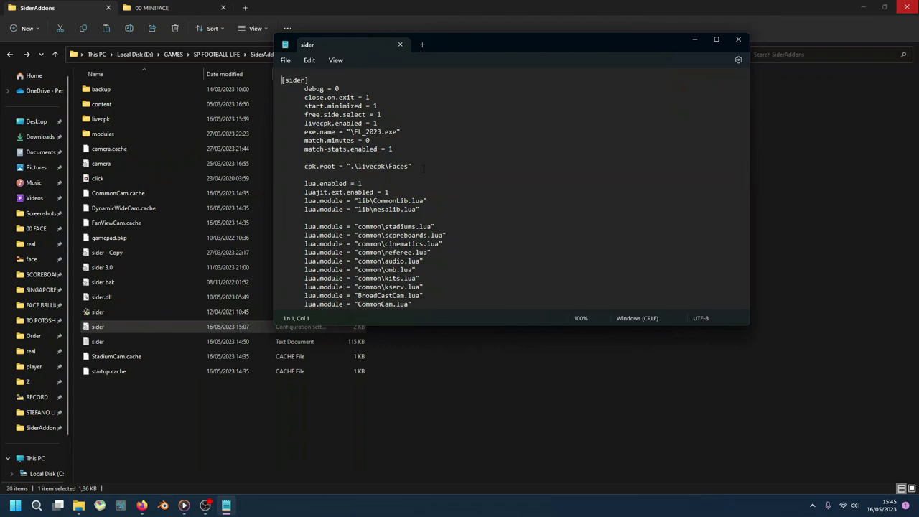
drag(427, 167, 304, 167)
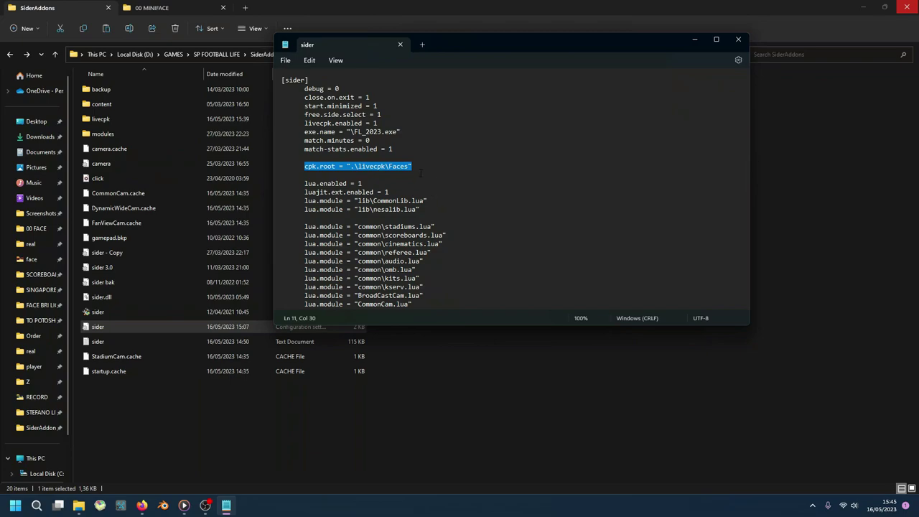
click(390, 166)
drag(390, 167, 424, 167)
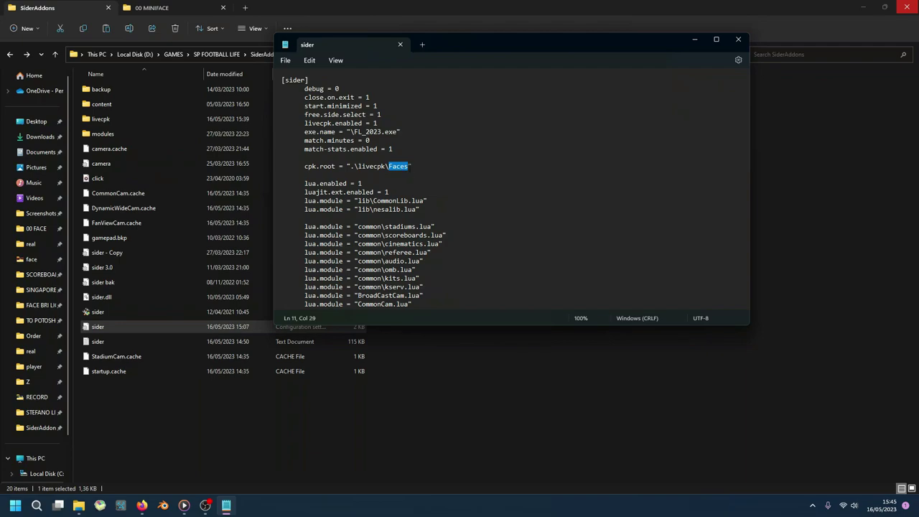
triple_click(428, 167)
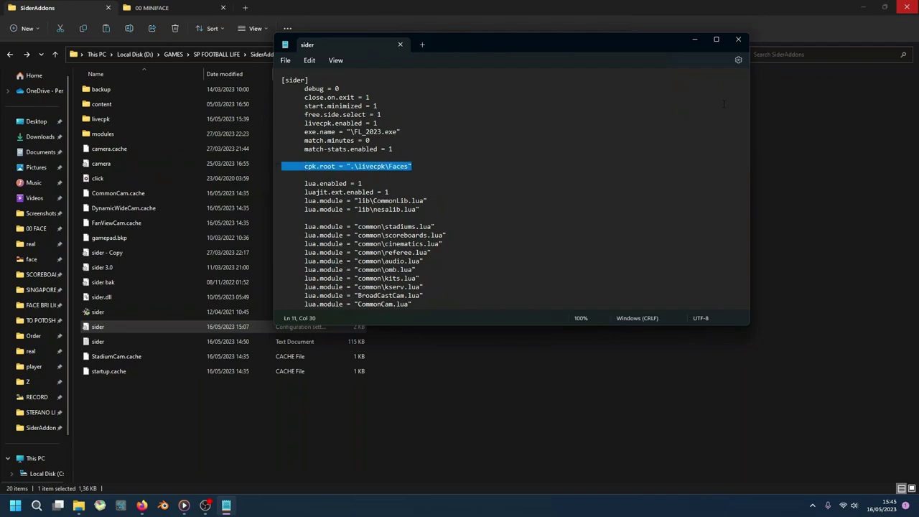
click(738, 40)
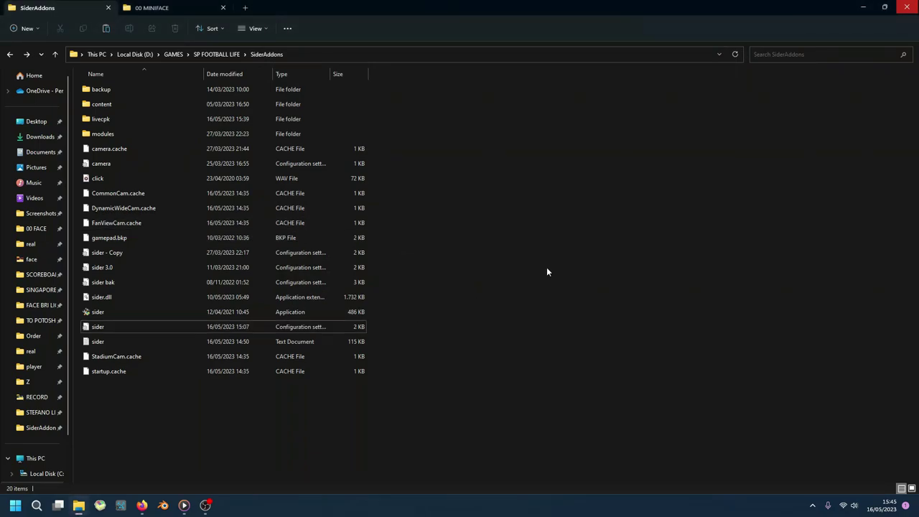
Step: Close the 00 MINIFACE tab and check the content folder in SiderAddons
click(205, 8)
click(222, 8)
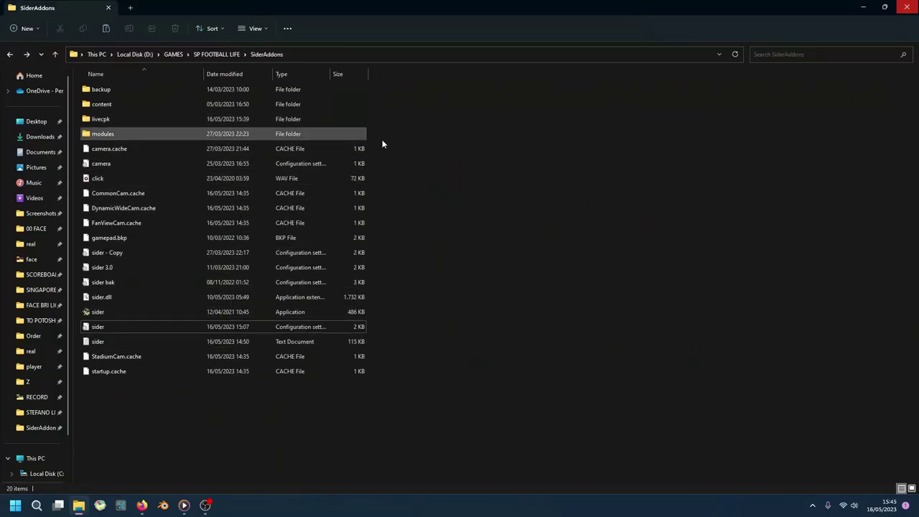
double_click(165, 101)
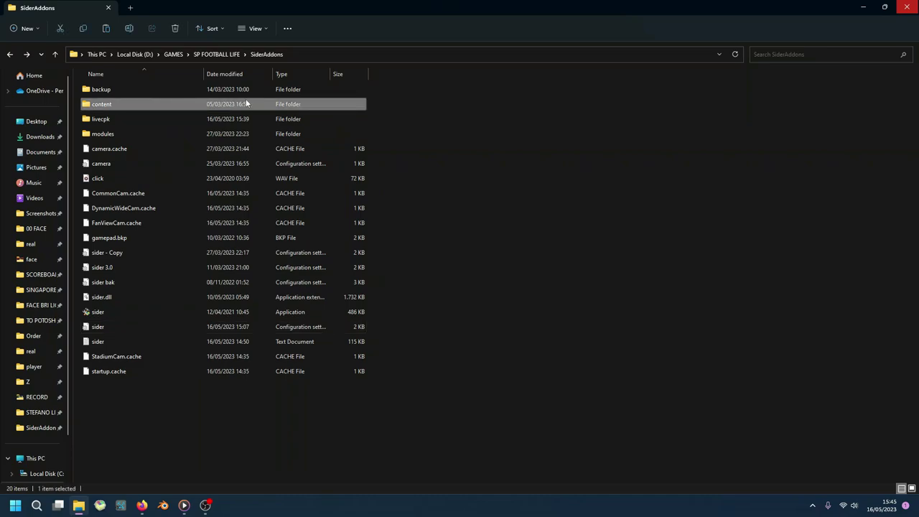
key(alt+Left)
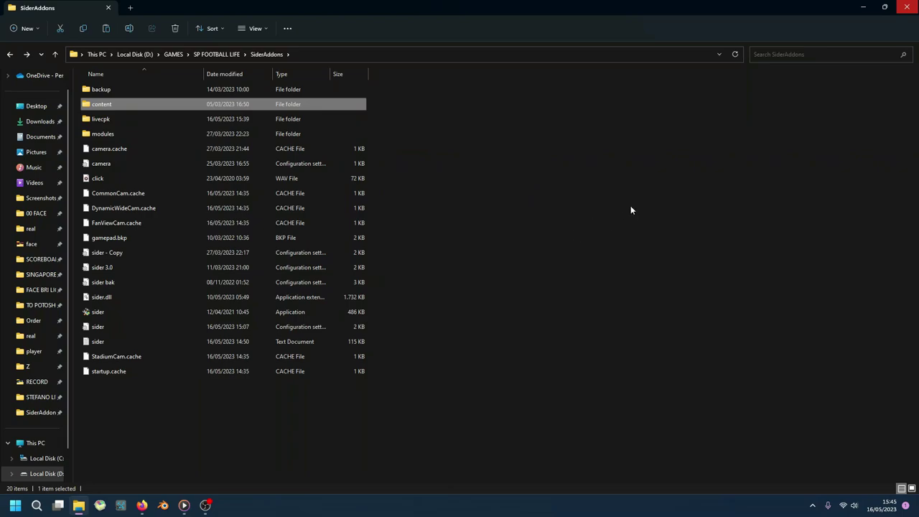
Step: In a new tab, open DATA (E:) > SCOREBOARD BY PK > AFC CUP SCOREBOARD and select the inner AFC CUP SCOREBOARD folder
click(130, 8)
click(416, 105)
double_click(416, 104)
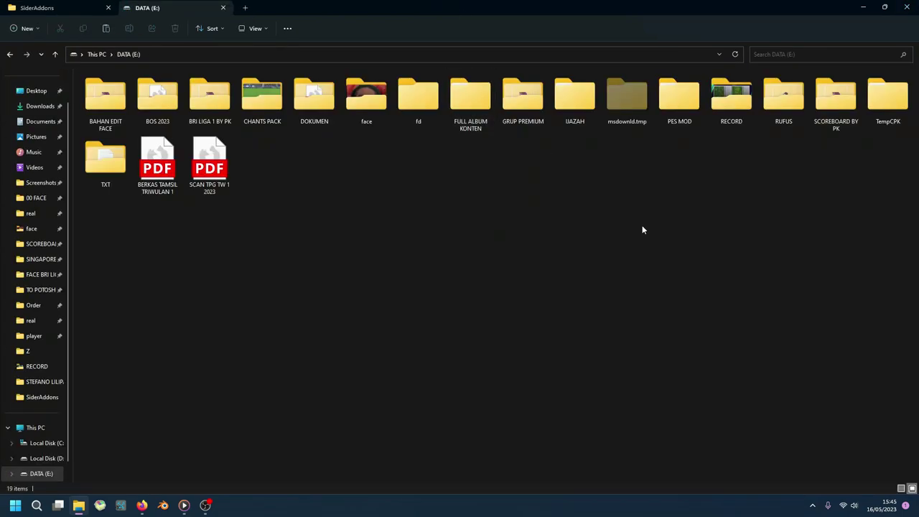
double_click(838, 104)
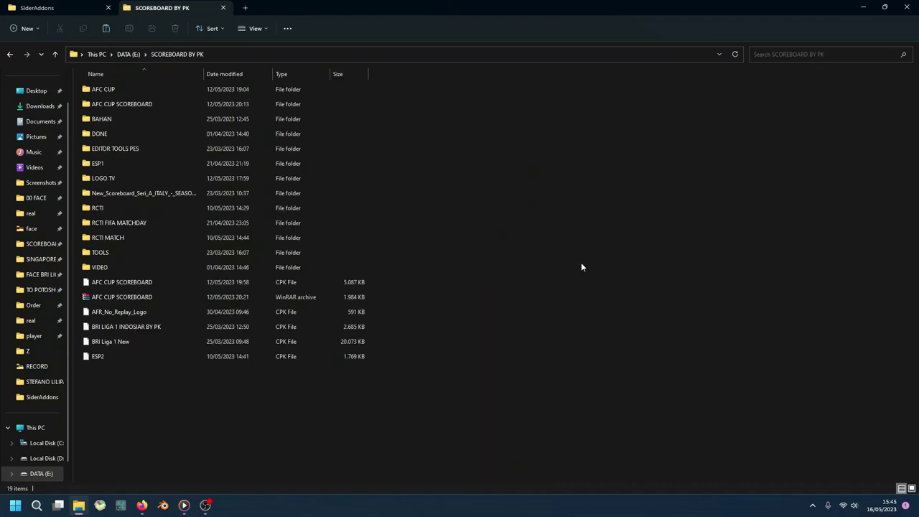
double_click(168, 102)
click(204, 102)
click(101, 119)
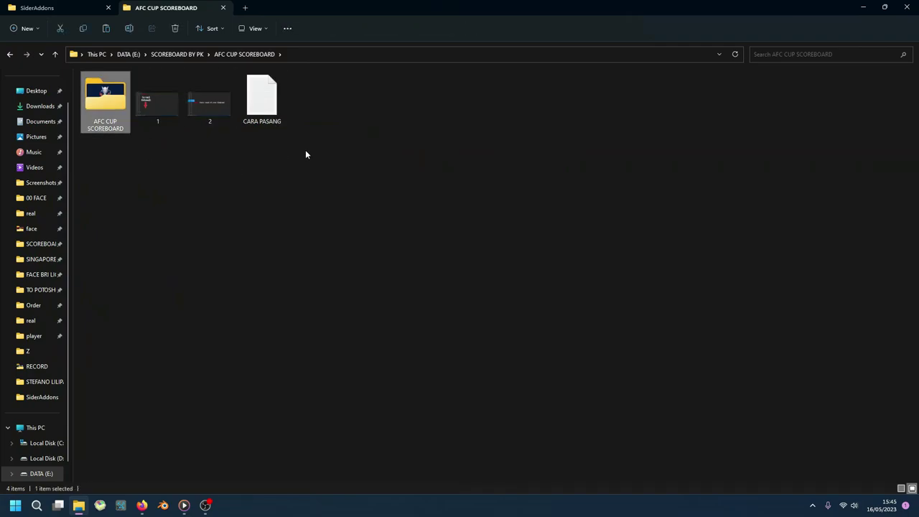
Step: Return to the SiderAddons tab and open the scoreboards folder inside content
click(58, 7)
click(640, 165)
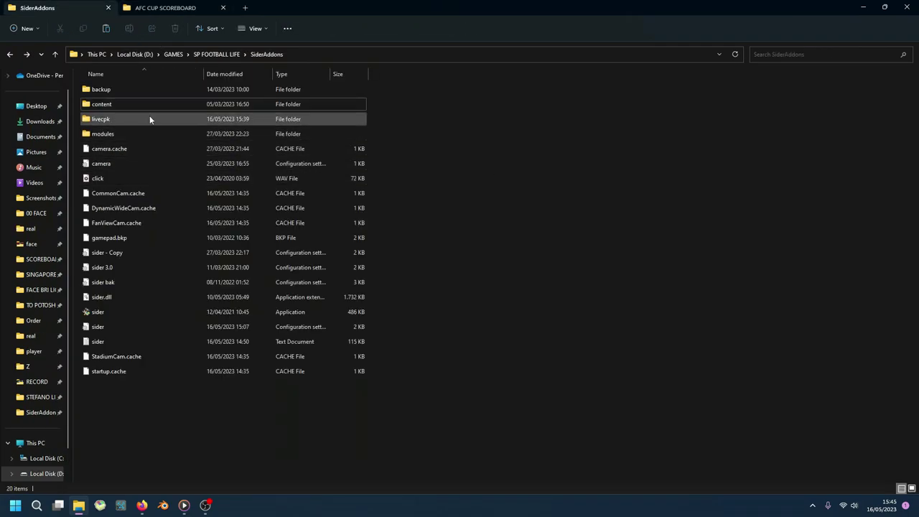
double_click(173, 106)
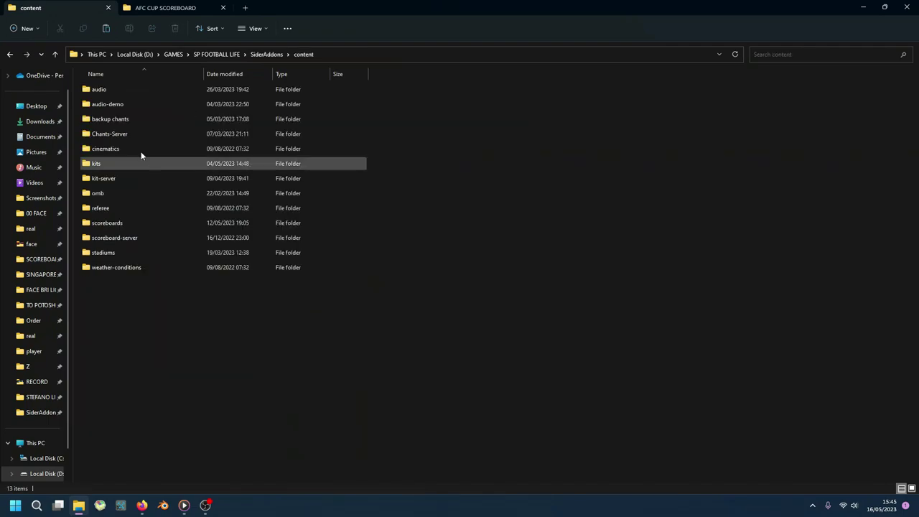
click(129, 225)
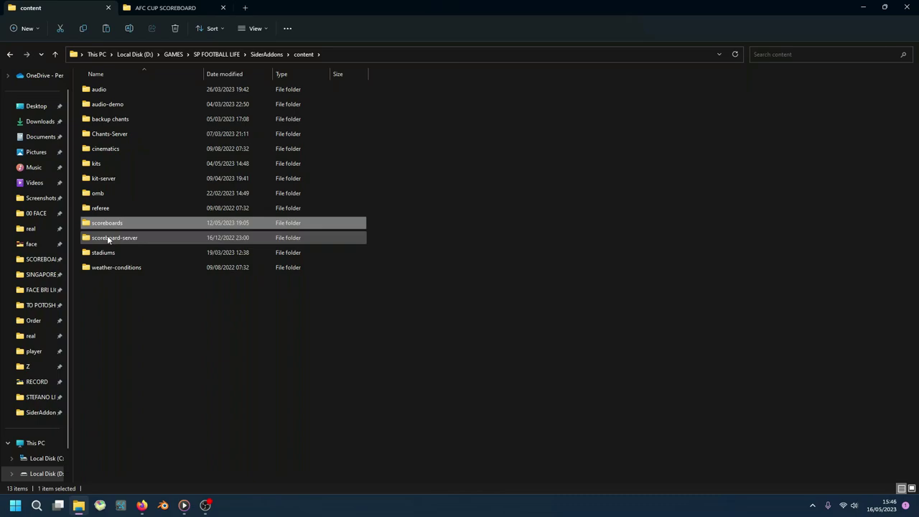
click(112, 239)
click(119, 225)
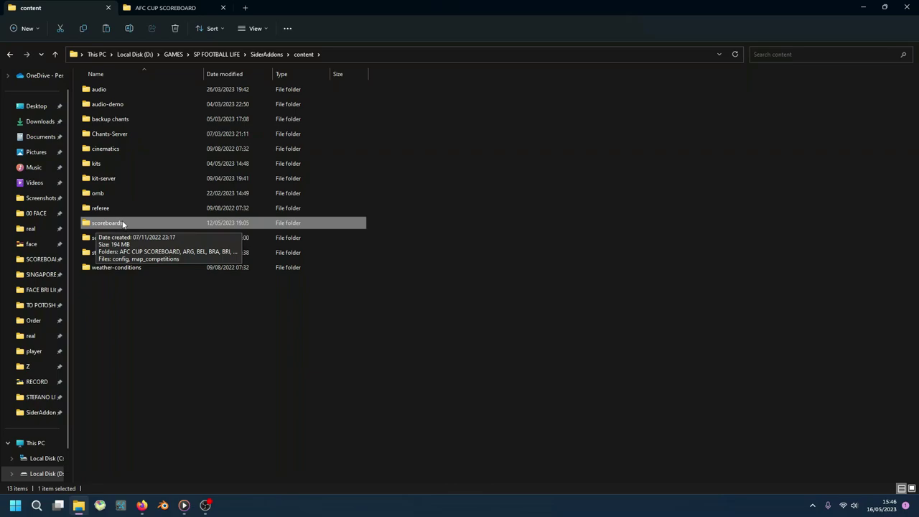
double_click(121, 223)
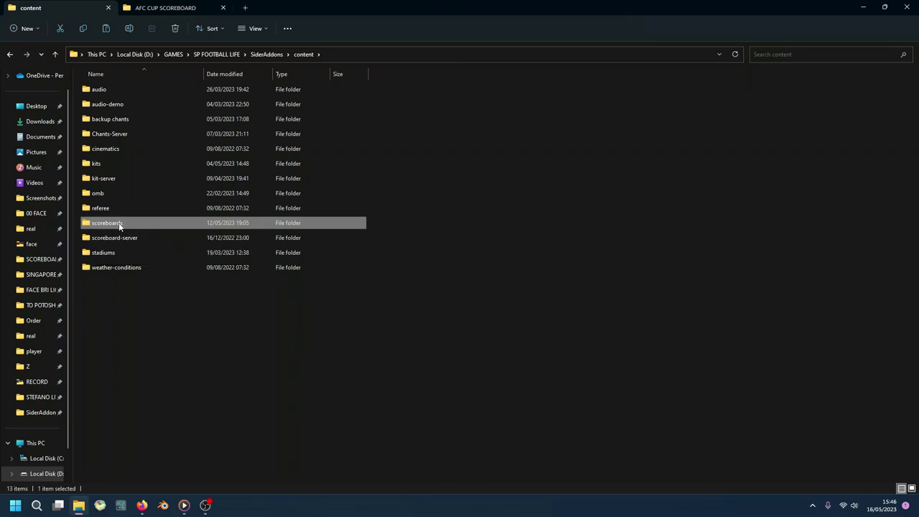
right_click(511, 166)
click(427, 172)
Step: Examine the scoreboards folder, including the AFC CUP SCOREBOARD and BRI Liga 1 New folders, down to the config and map_competitions files
scroll(234, 194, down, 7)
scroll(229, 375, up, 7)
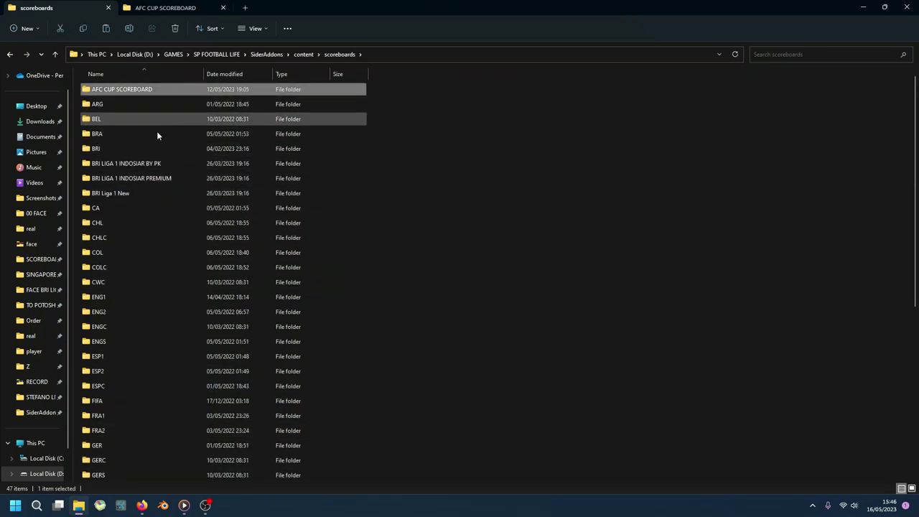
click(144, 179)
scroll(166, 191, down, 7)
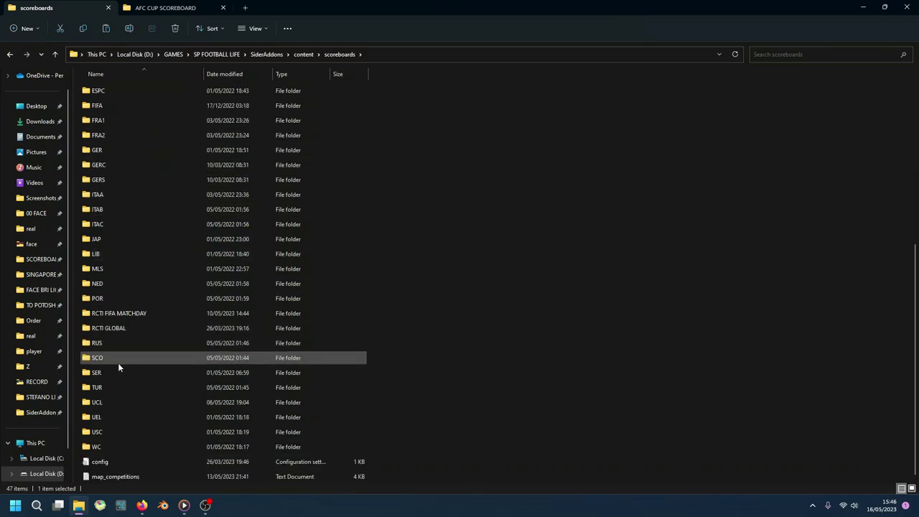
scroll(131, 328, up, 7)
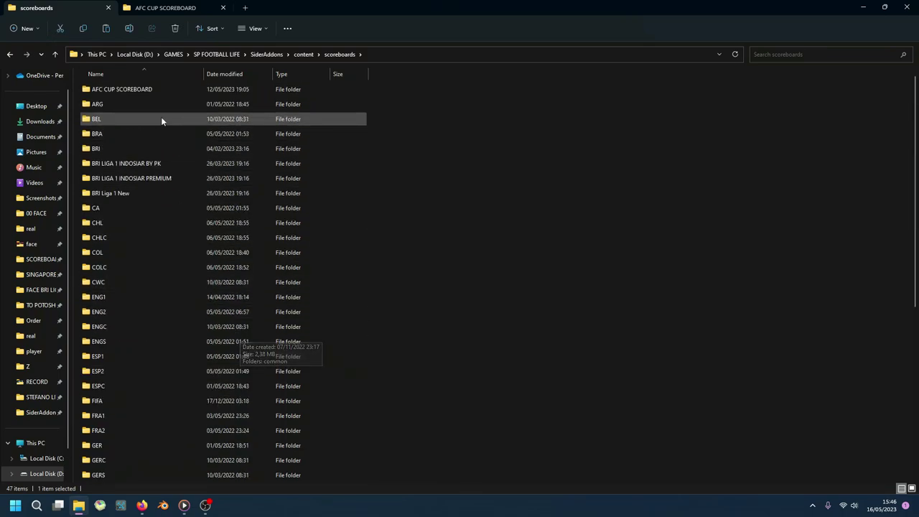
click(187, 194)
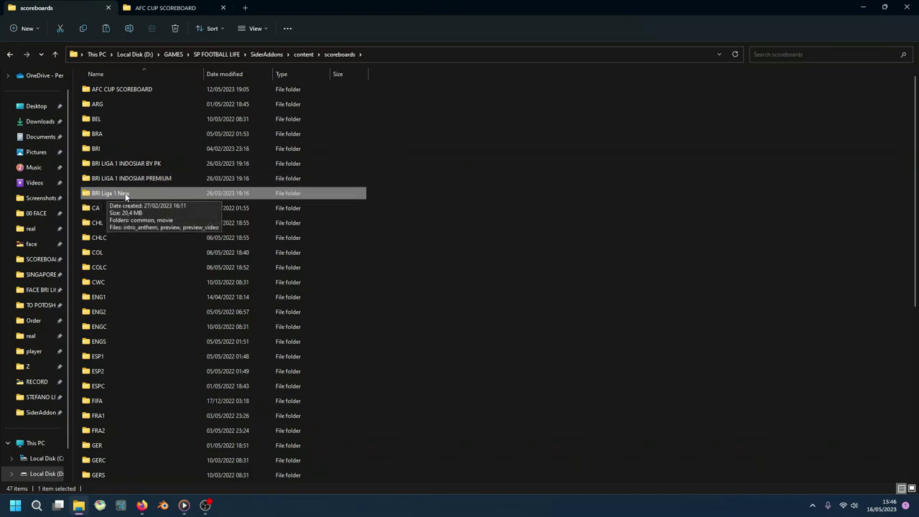
scroll(136, 195, down, 7)
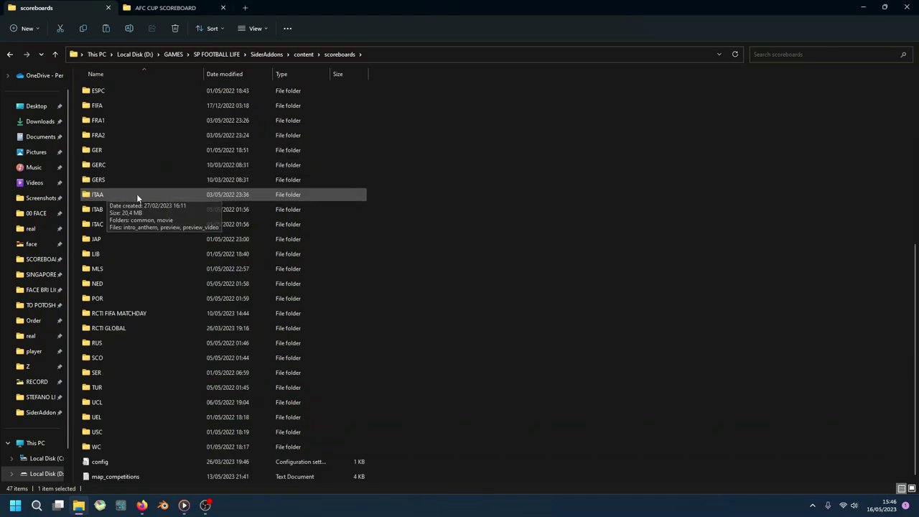
scroll(247, 331, up, 6)
scroll(246, 330, up, 1)
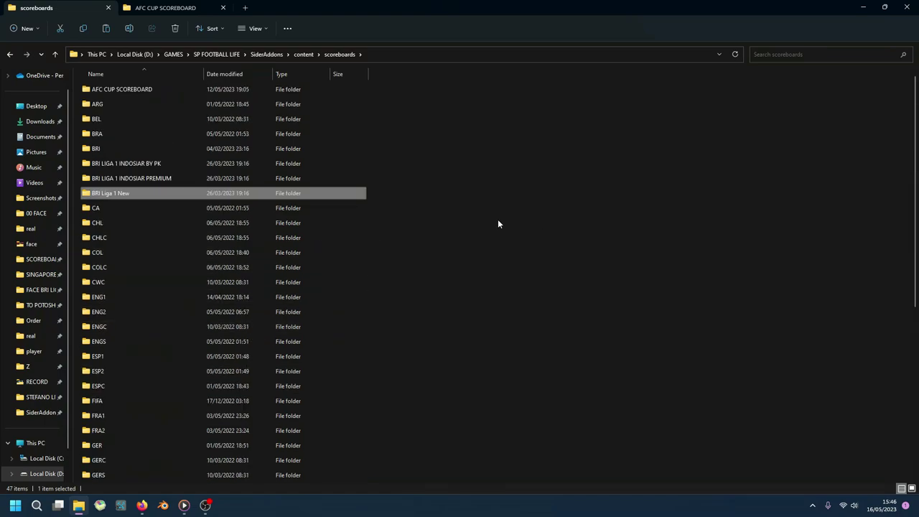
click(461, 227)
click(115, 195)
scroll(253, 204, down, 7)
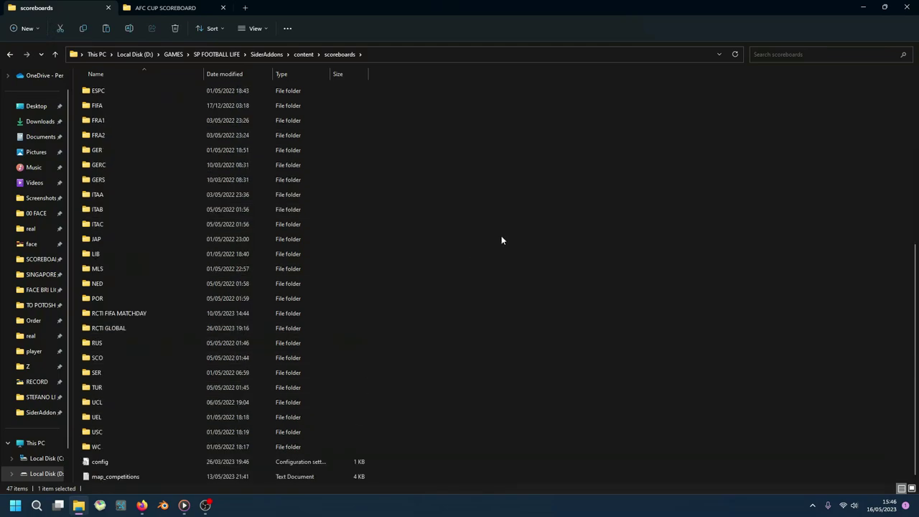
scroll(324, 276, up, 5)
scroll(323, 271, down, 5)
Step: Open the map_competitions text file, select the AFC CUP SCOREBOARD folder, and move the text window beside the folder list
click(121, 477)
double_click(116, 476)
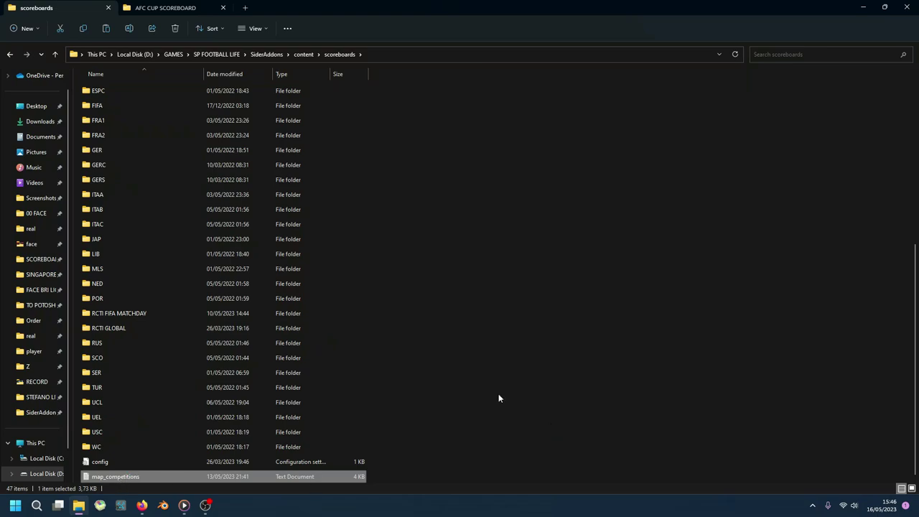
click(254, 248)
scroll(253, 248, up, 5)
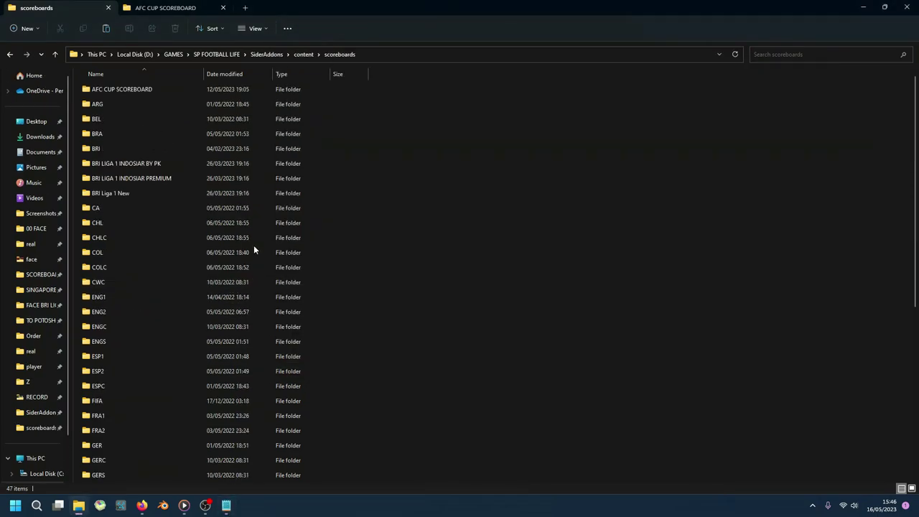
click(161, 90)
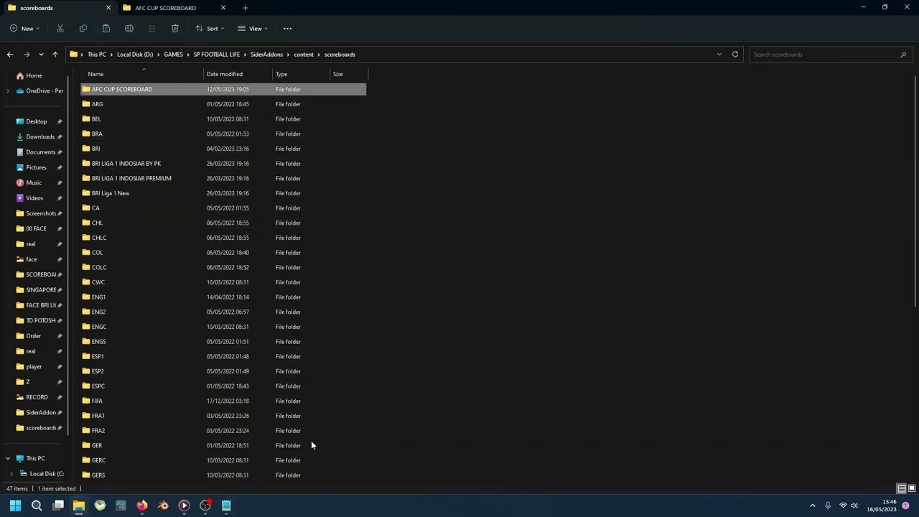
click(231, 505)
drag(507, 39, 544, 86)
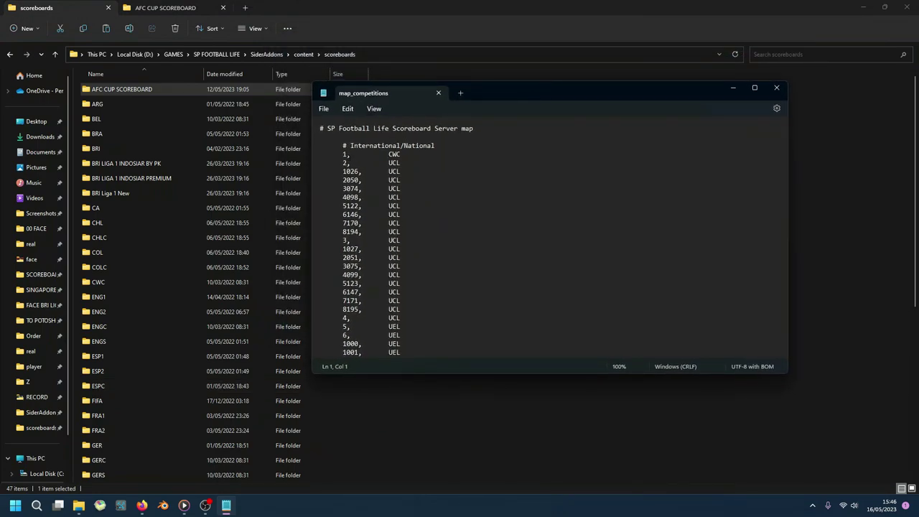
Step: Find the AFC CUP SCOREBOARD lines in map_competitions and compare their competition IDs and folder name with the AFC CUP SCOREBOARD folder
scroll(474, 220, down, 20)
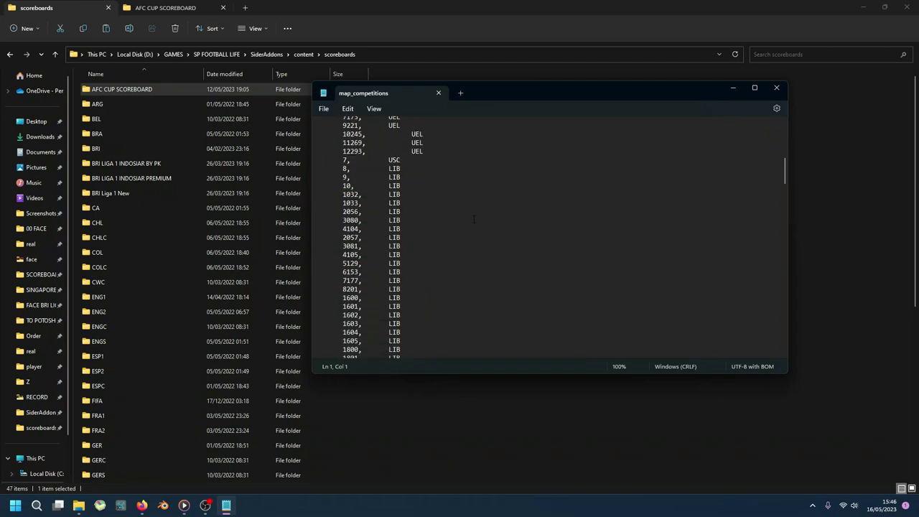
scroll(473, 219, down, 12)
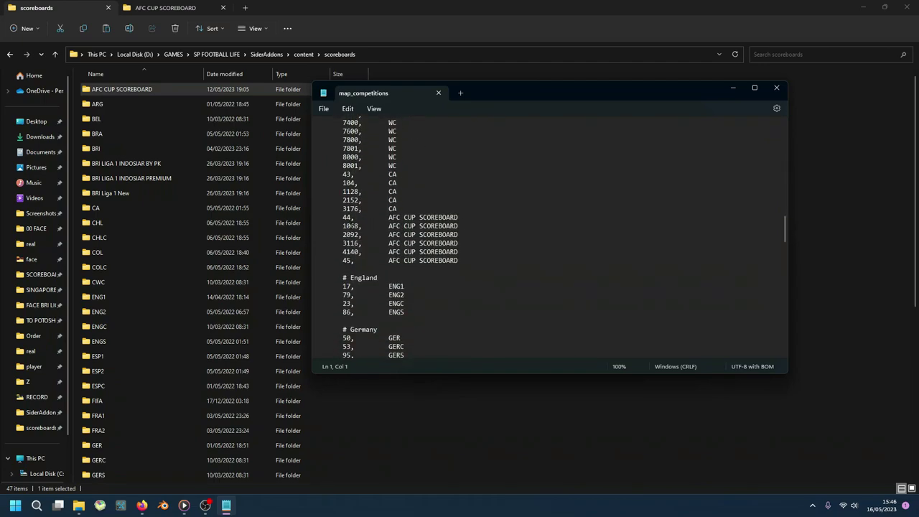
drag(343, 217, 457, 260)
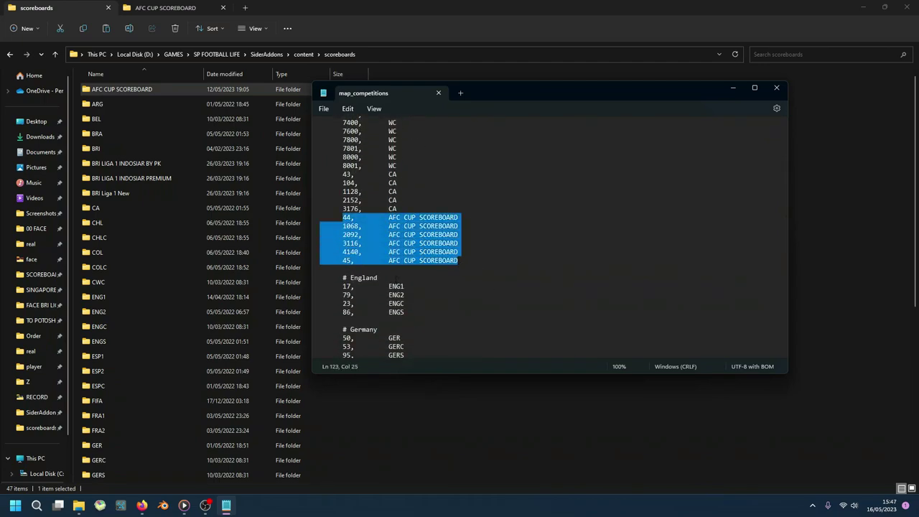
drag(322, 216, 461, 260)
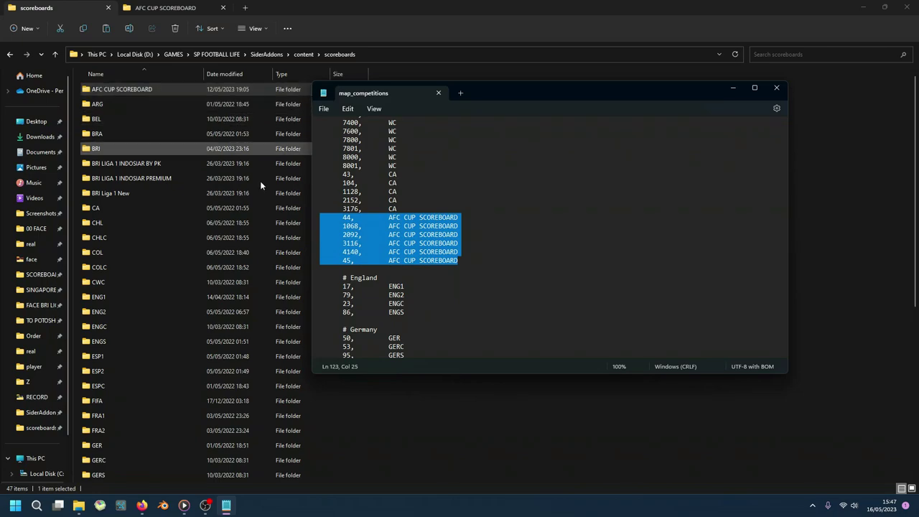
click(350, 218)
double_click(347, 218)
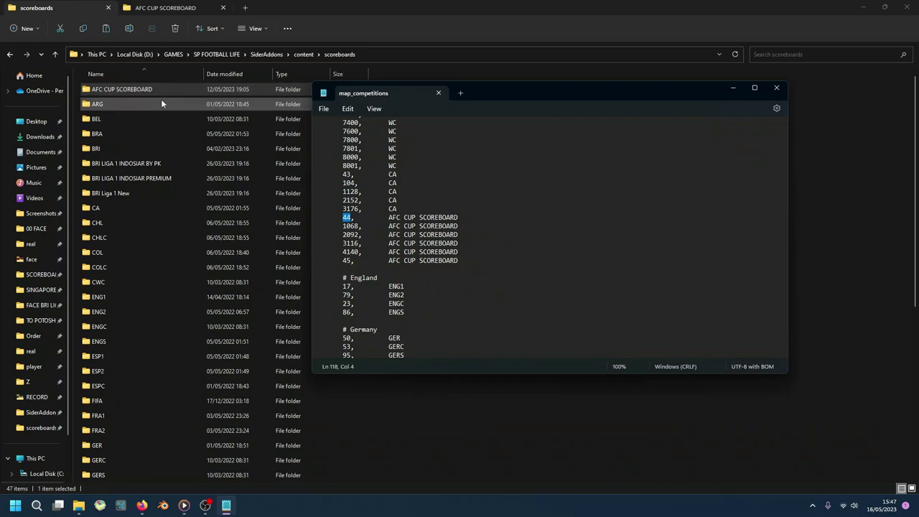
drag(321, 217, 473, 266)
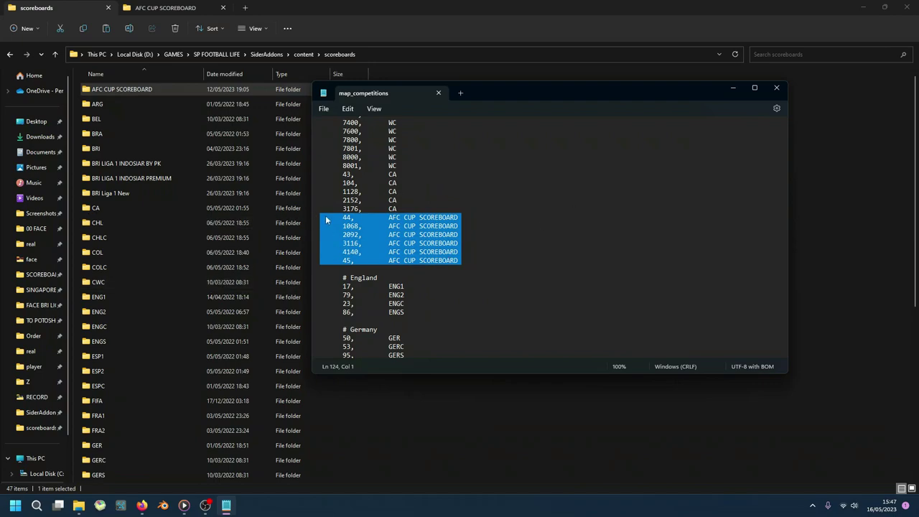
Step: Examine the International/National section from its heading to the AFC CUP SCOREBOARD lines placed just above the England section
scroll(553, 242, up, 10)
scroll(553, 241, up, 10)
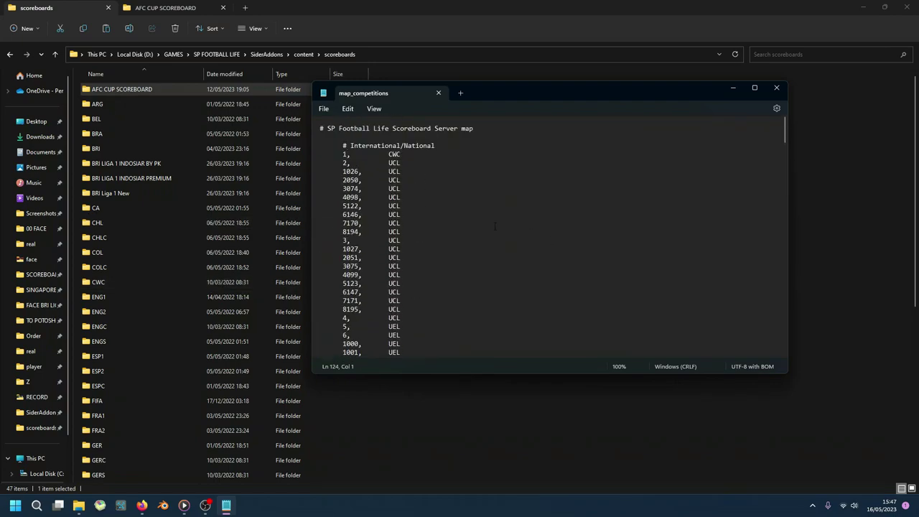
drag(342, 146, 440, 146)
click(436, 154)
scroll(435, 153, down, 15)
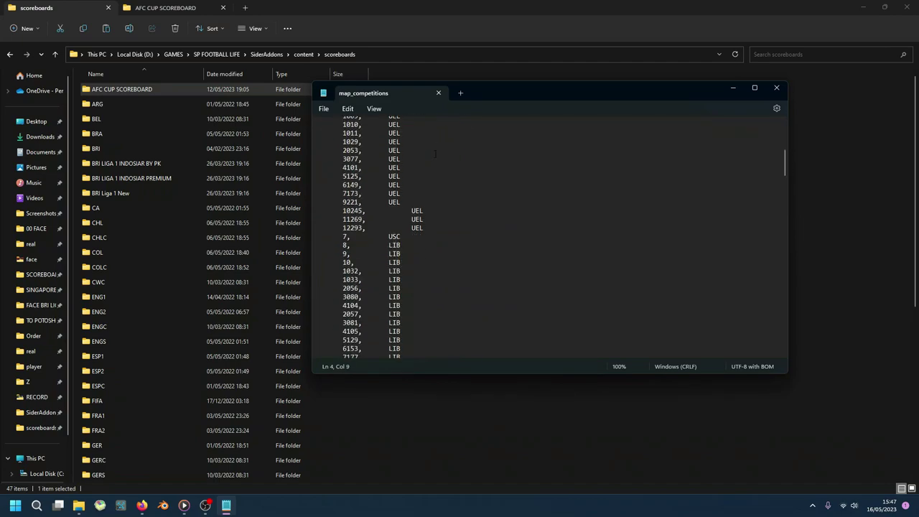
scroll(436, 154, down, 7)
click(398, 160)
click(348, 229)
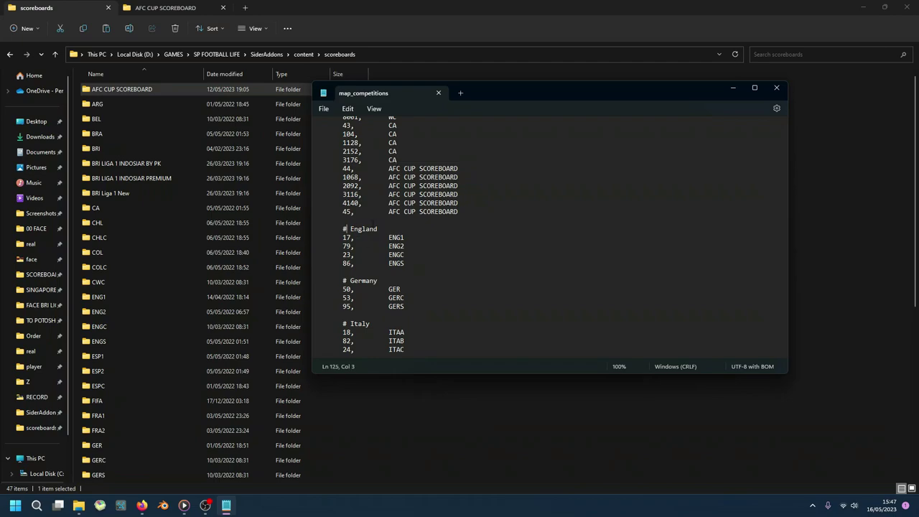
drag(465, 218, 316, 168)
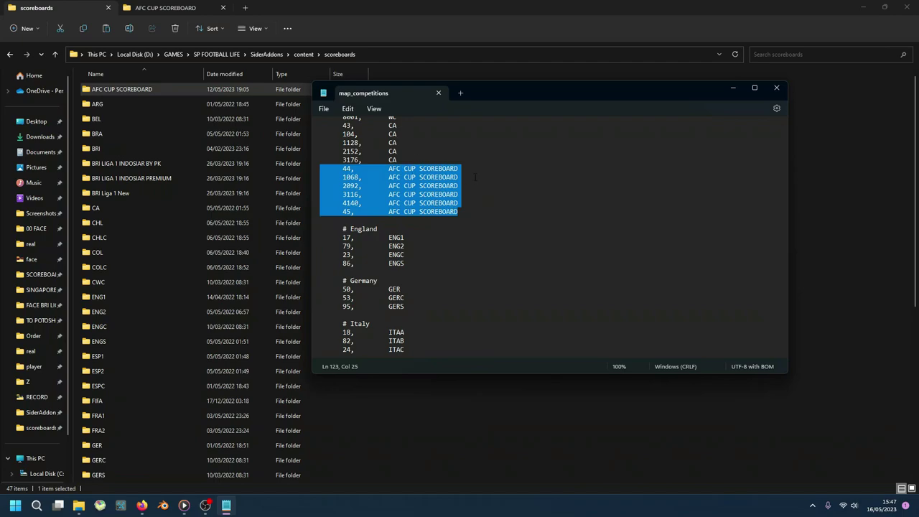
click(405, 178)
drag(332, 169, 460, 212)
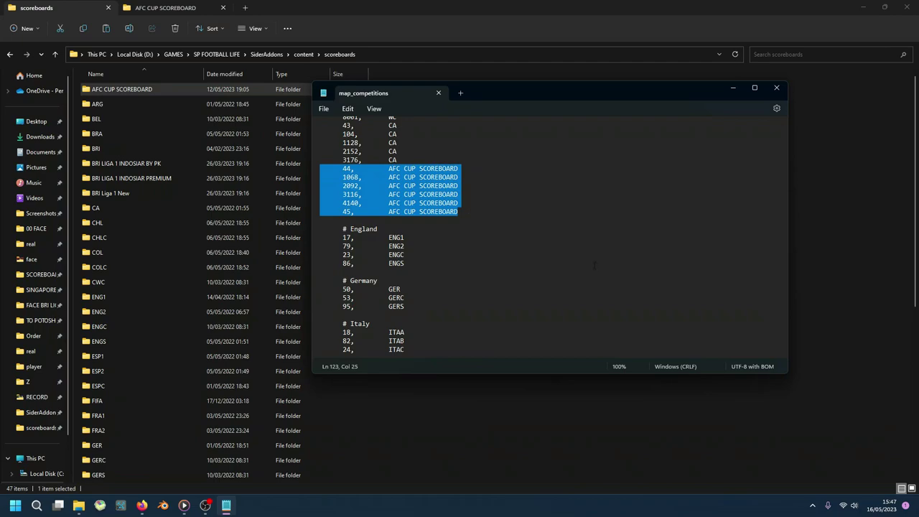
click(439, 212)
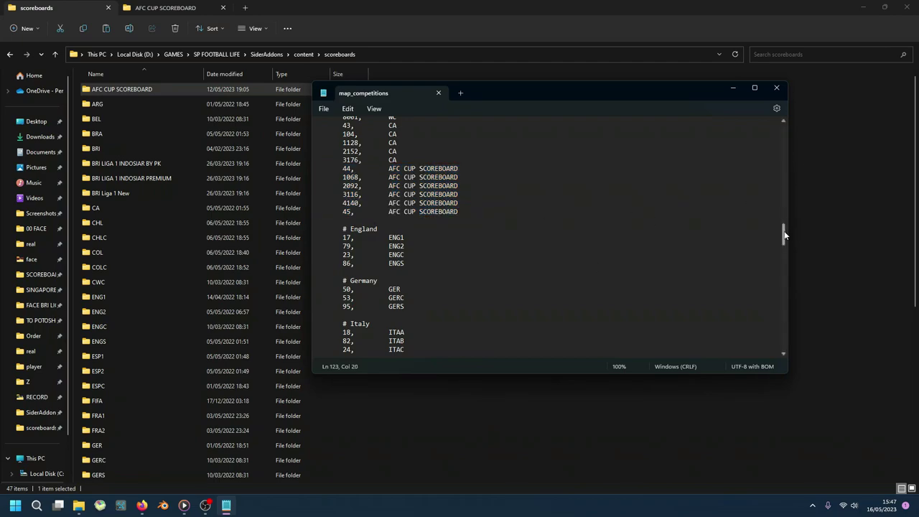
Step: Delete the "# BRI LIGA 1" heading and the "162, BRI Liga 1 New" line near the end of map_competitions
mouse_move(786, 235)
mouse_down()
mouse_move(806, 340)
mouse_move(786, 250)
mouse_up()
scroll(776, 235, down, 15)
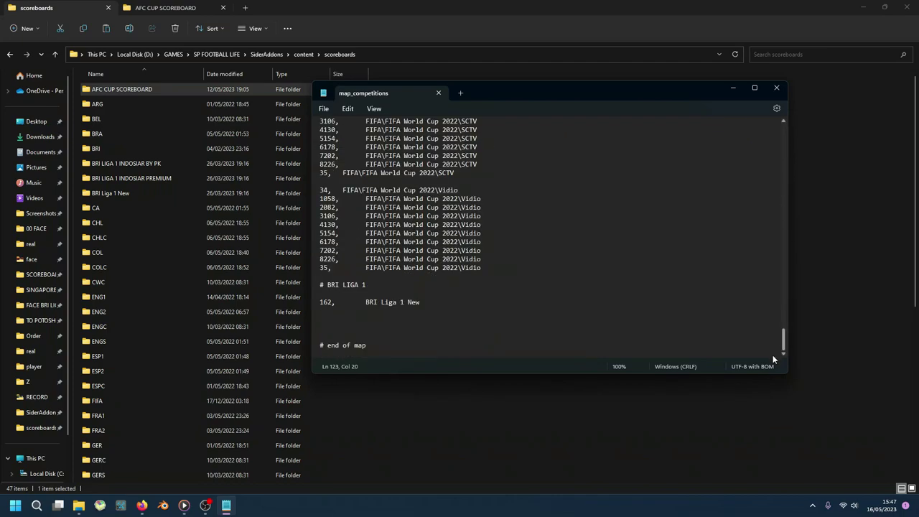
click(424, 280)
drag(441, 303, 311, 285)
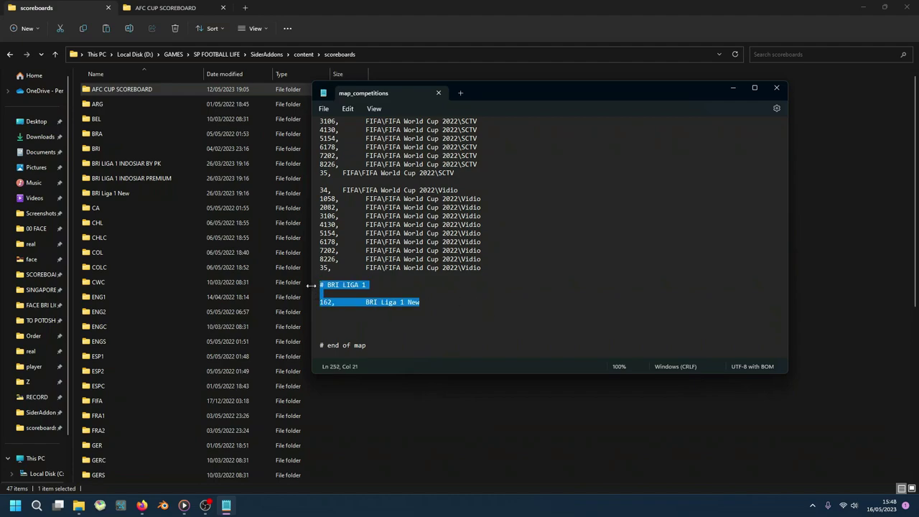
key(Delete)
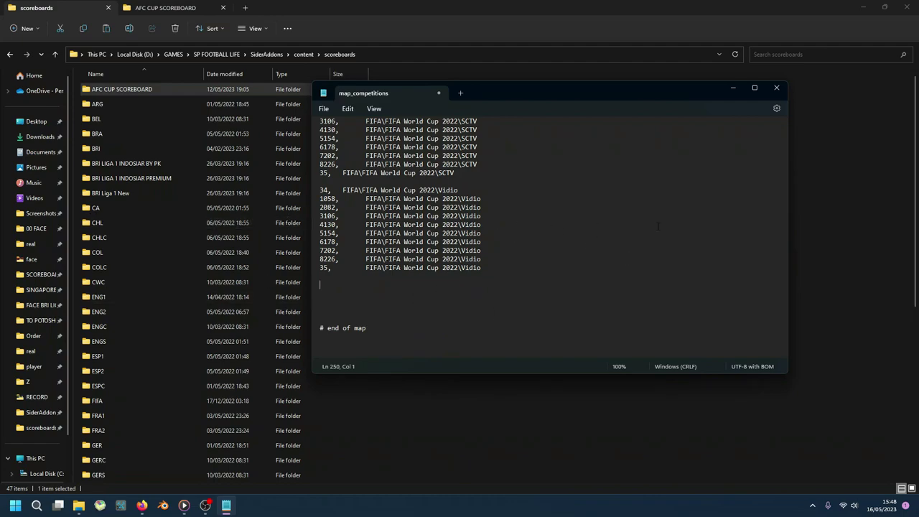
Step: Check the BRI LIGA 1 folder names in the scoreboards folder and select BRI Liga 1 New
click(173, 164)
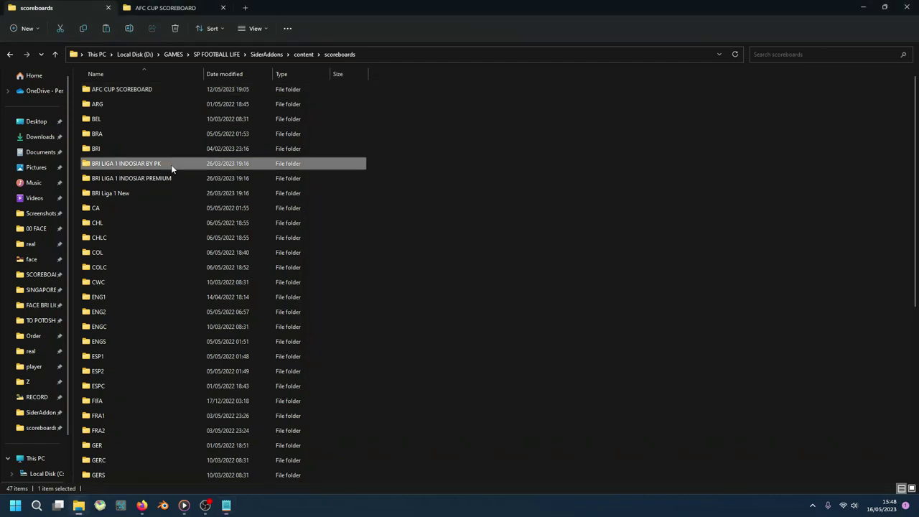
click(227, 505)
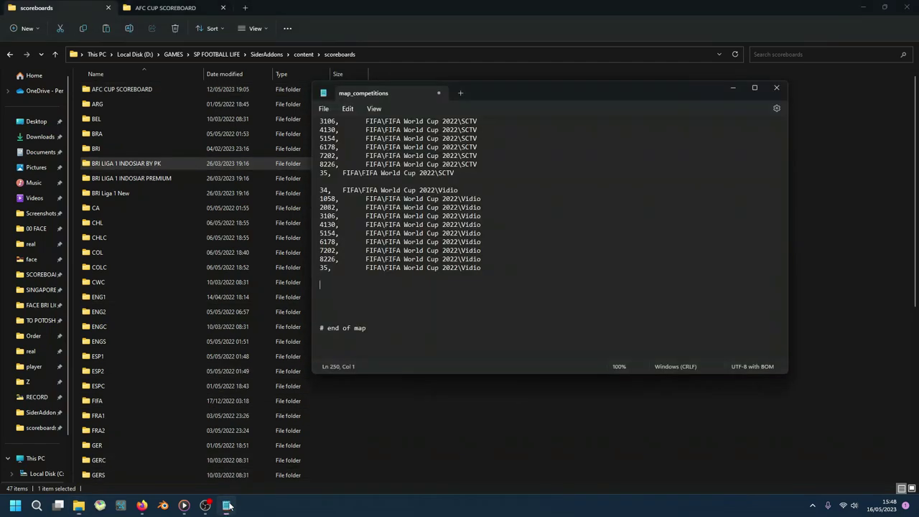
click(127, 197)
click(145, 184)
click(145, 190)
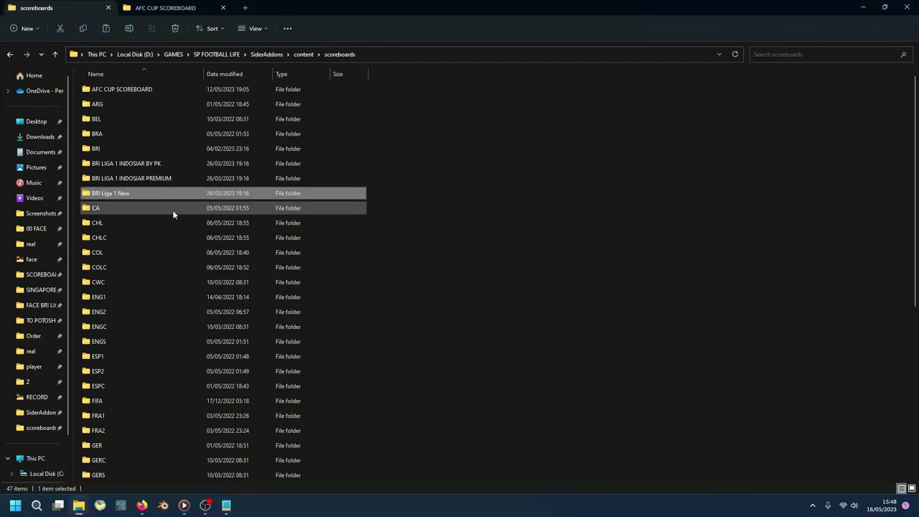
click(173, 182)
click(167, 195)
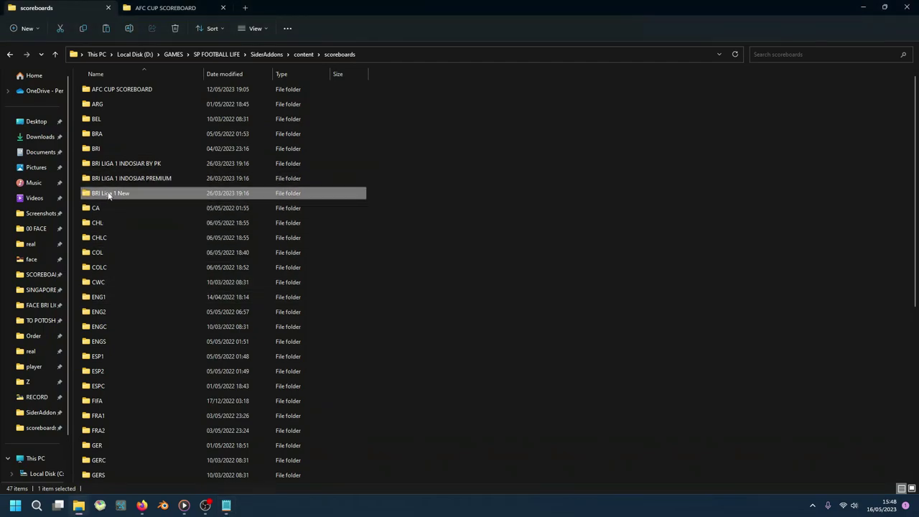
Step: Compare the BRI LIGA 1 INDOSIAR PREMIUM and BRI Liga 1 New folders against the open map_competitions file, ending with BRI Liga 1 New selected
click(222, 506)
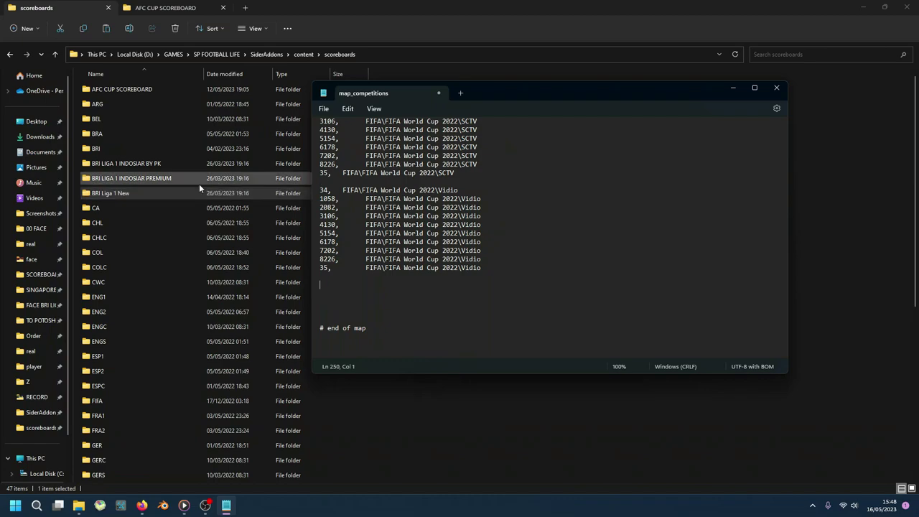
click(167, 178)
click(152, 192)
click(226, 505)
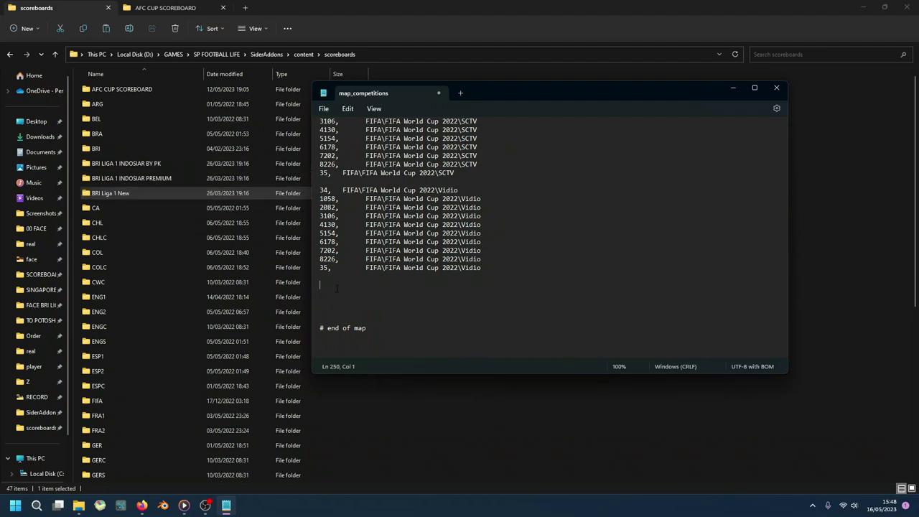
click(131, 160)
click(143, 178)
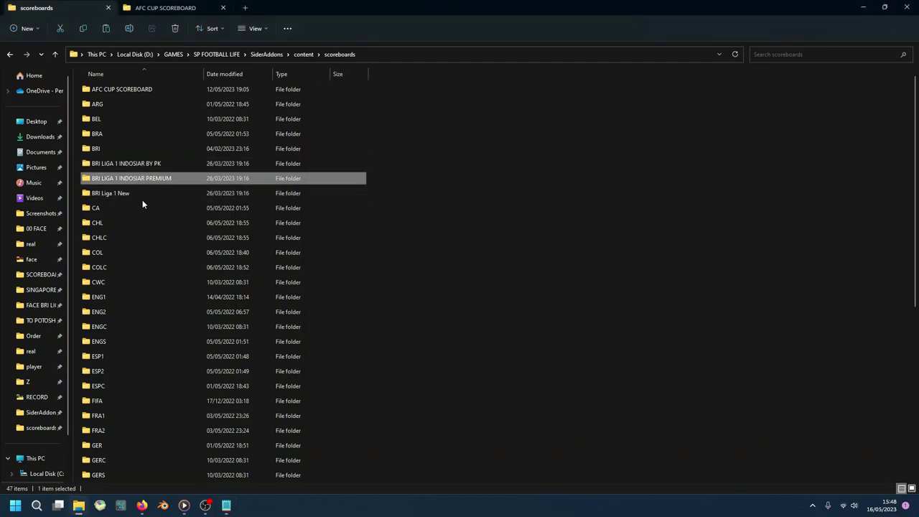
click(143, 193)
Step: Add the heading "# BRI LIGA 1" followed by a blank line above "# end of map" in map_competitions
click(225, 505)
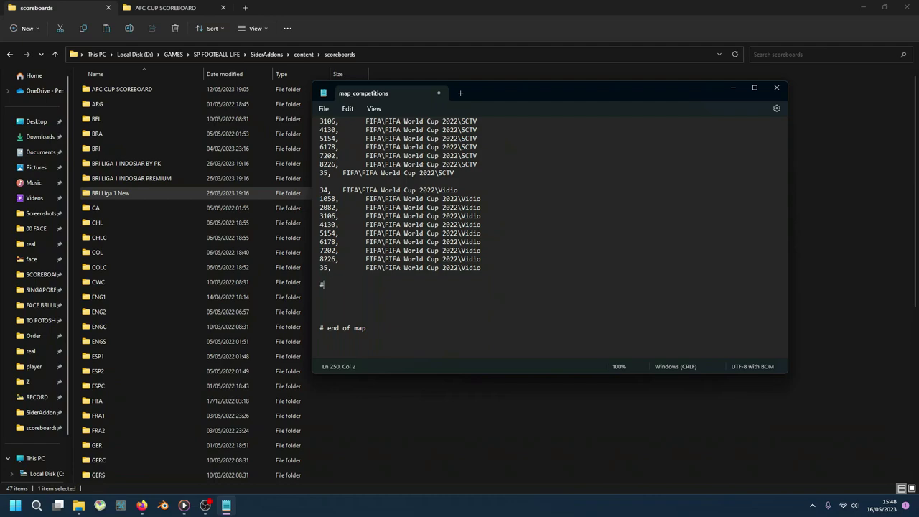
text(HB)
text(I LIGA 1)
key(Return)
key(Return)
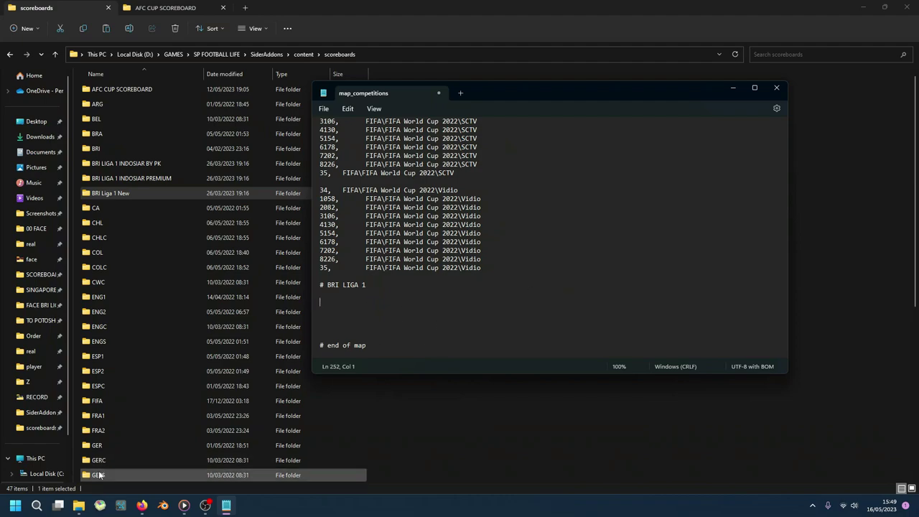
Step: Switch to Firefox, search the web for "sp football life 23" and open the SP Football Life 2023 page on SmokePatch
click(142, 506)
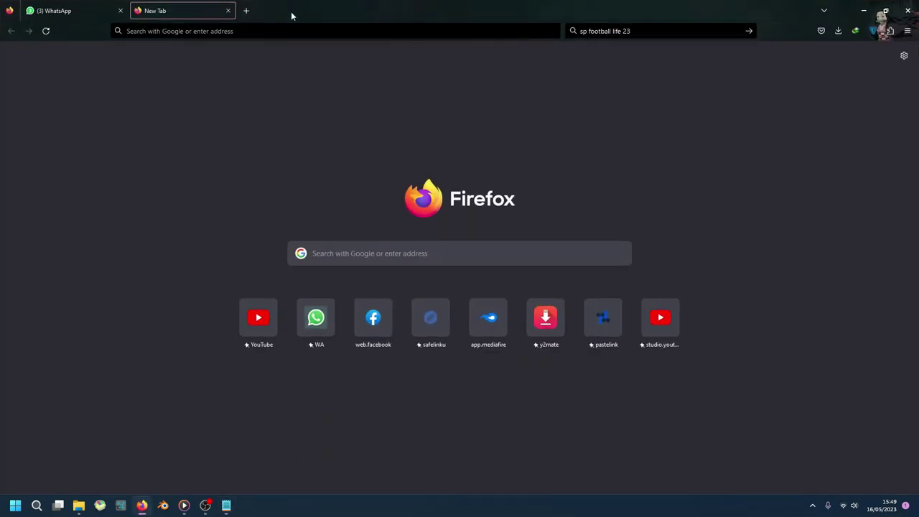
click(618, 31)
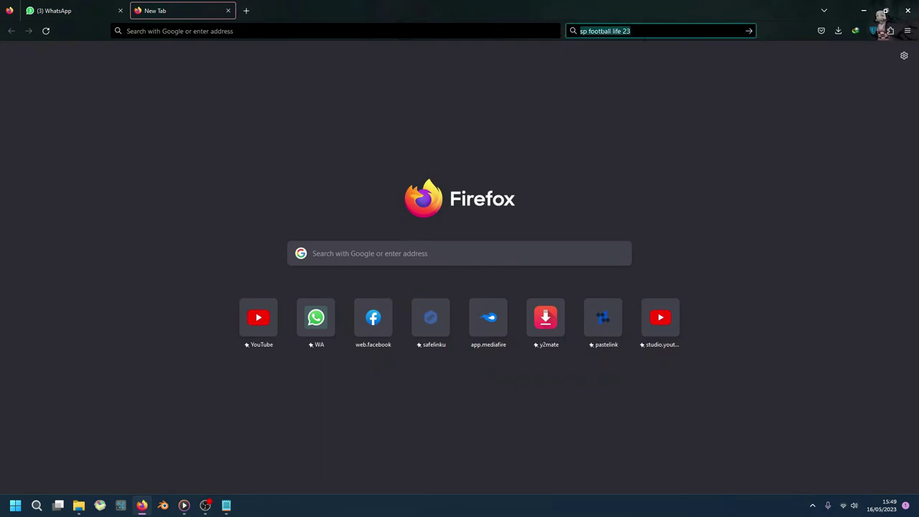
click(749, 31)
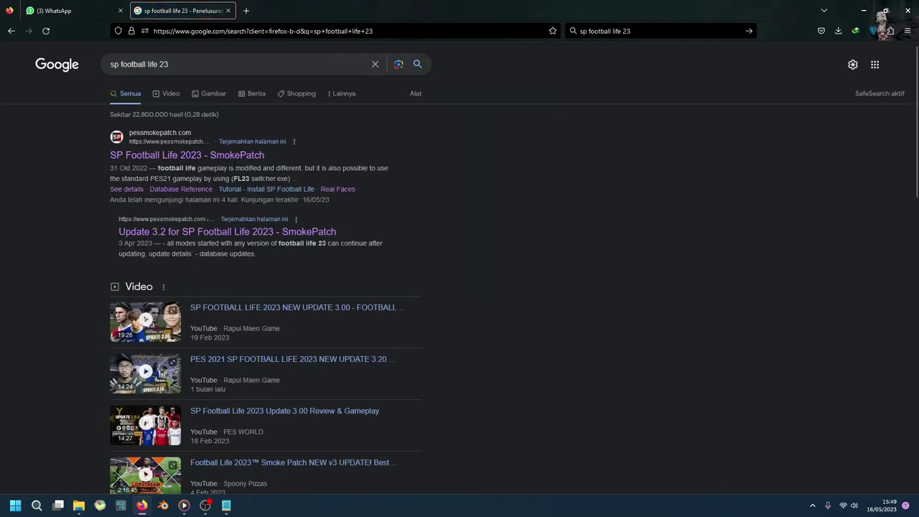
click(164, 161)
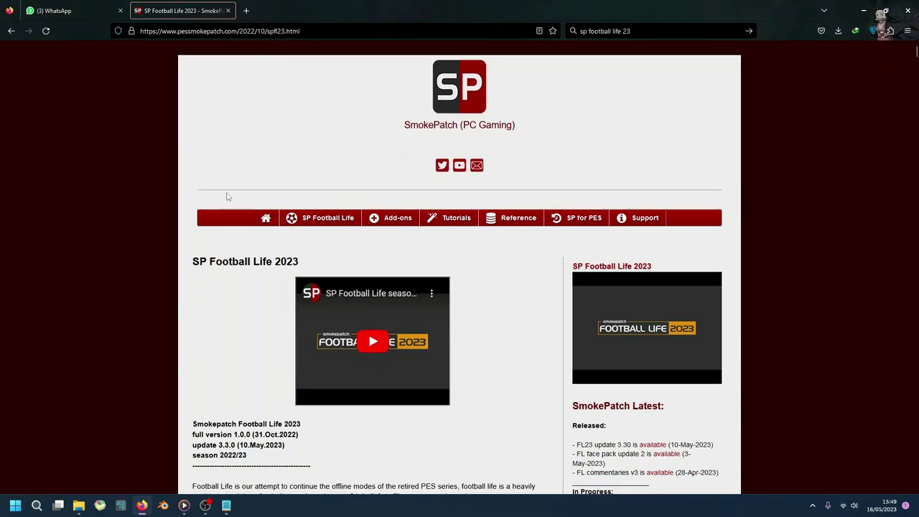
Step: Open the database reference linked in the Database section of the SP Football Life 2023 page
scroll(228, 196, down, 4)
scroll(229, 191, down, 5)
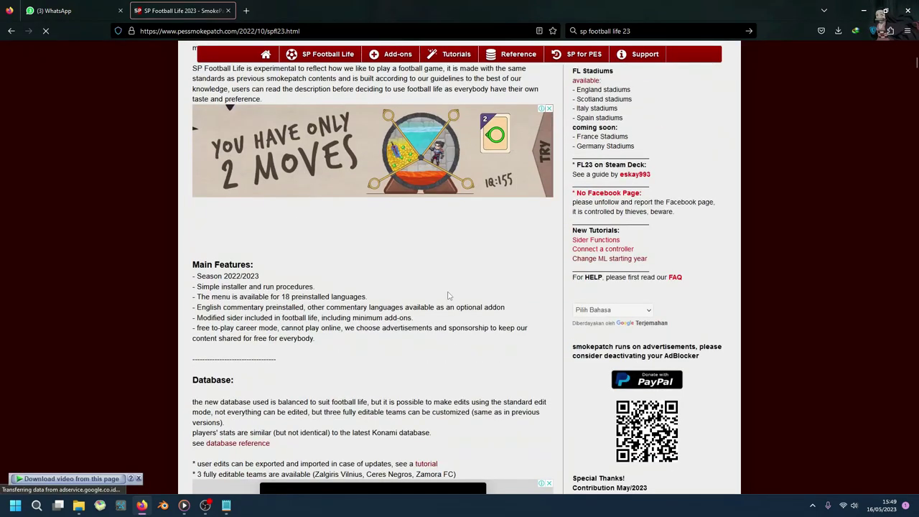
scroll(479, 185, down, 10)
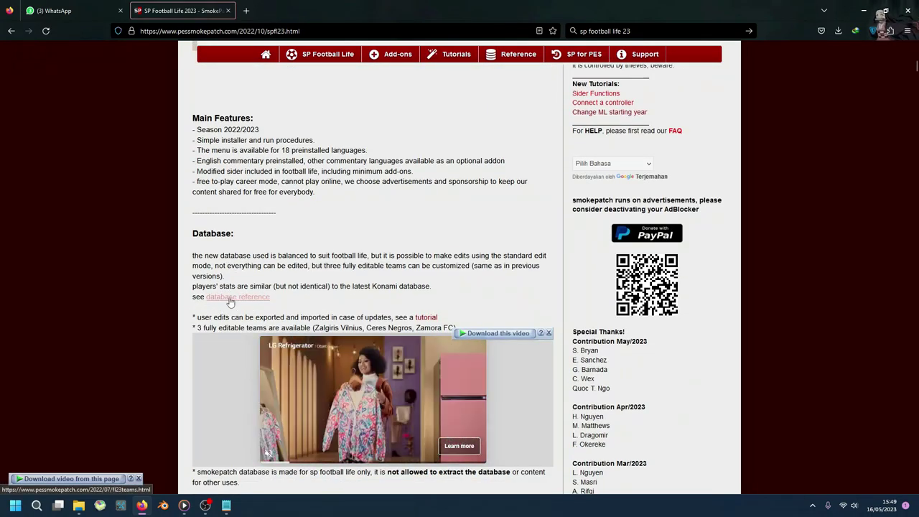
click(220, 300)
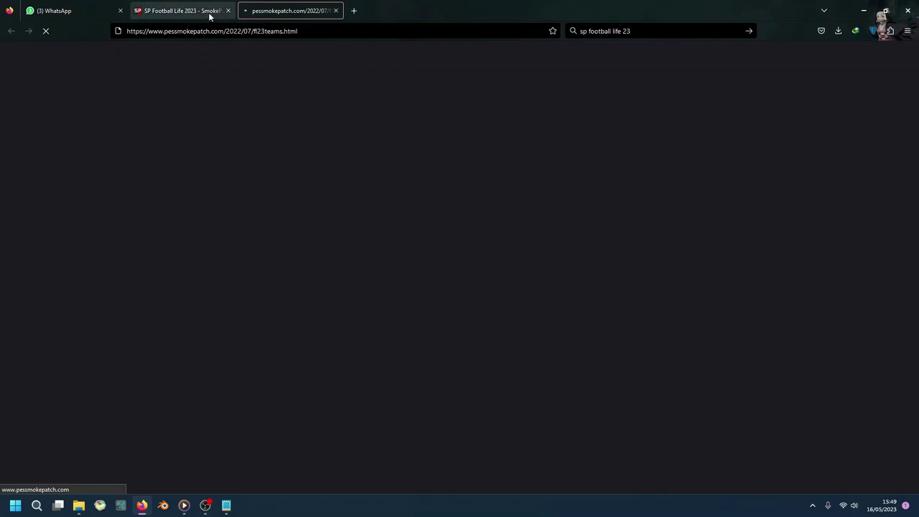
click(181, 7)
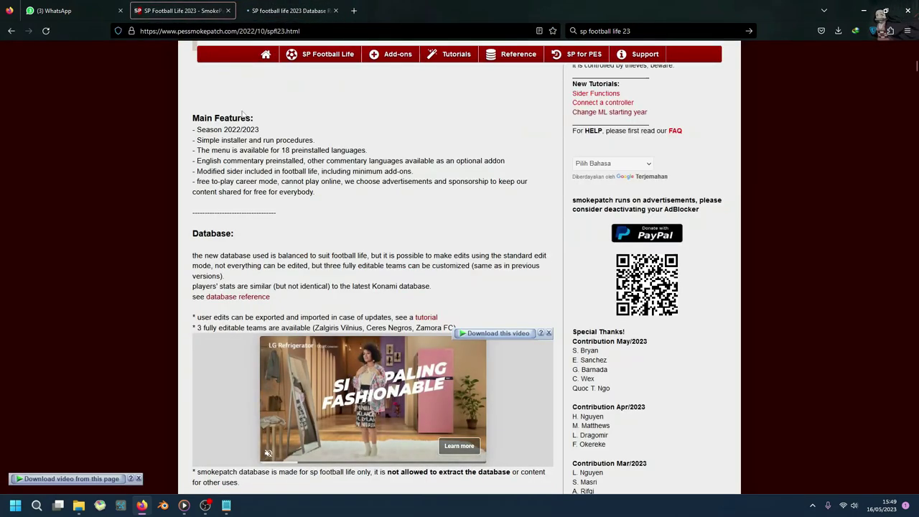
click(288, 10)
Step: Look through the Competitions ID list on the database reference page to locate the Indonesian competitions
mouse_move(356, 218)
scroll(354, 205, down, 10)
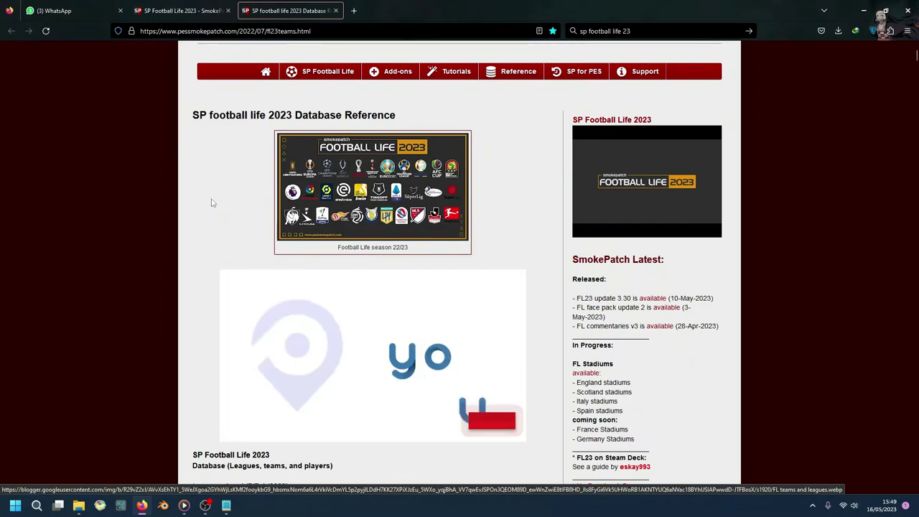
scroll(352, 190, down, 5)
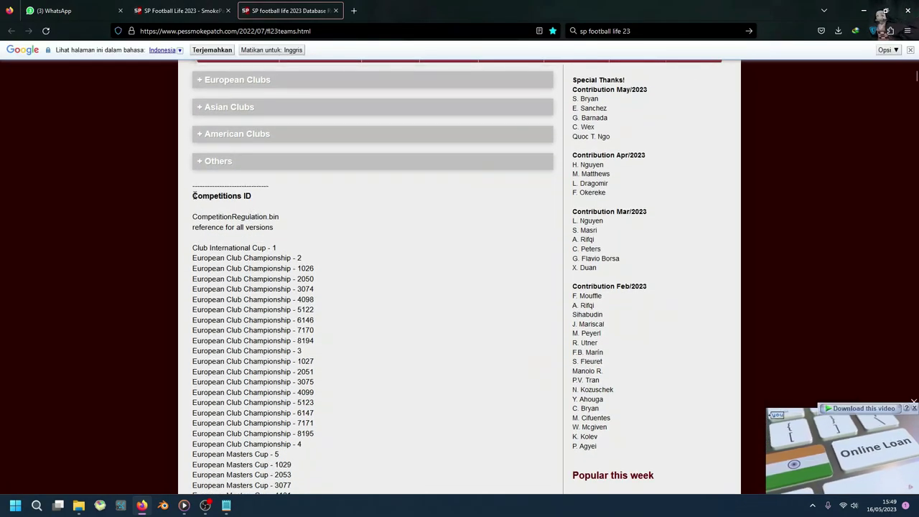
drag(193, 195, 256, 201)
click(272, 236)
scroll(217, 264, down, 2)
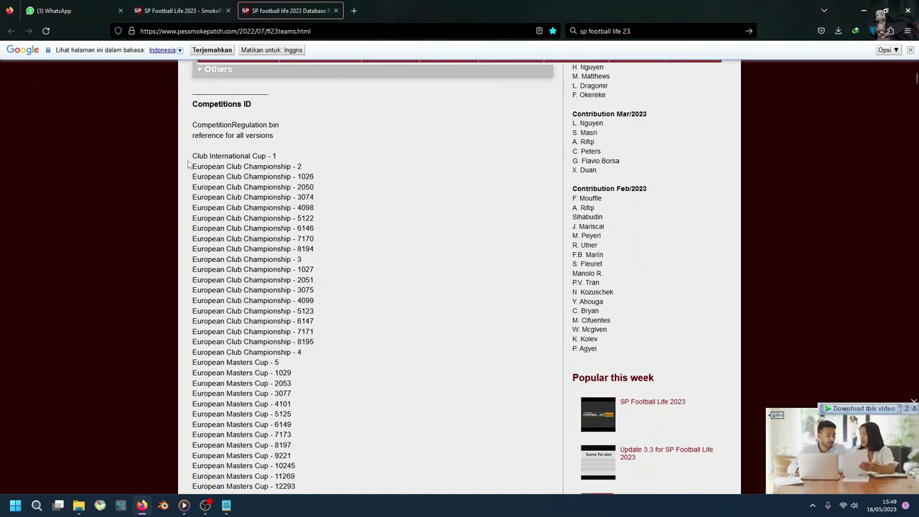
drag(193, 153, 301, 203)
click(300, 204)
scroll(314, 214, down, 10)
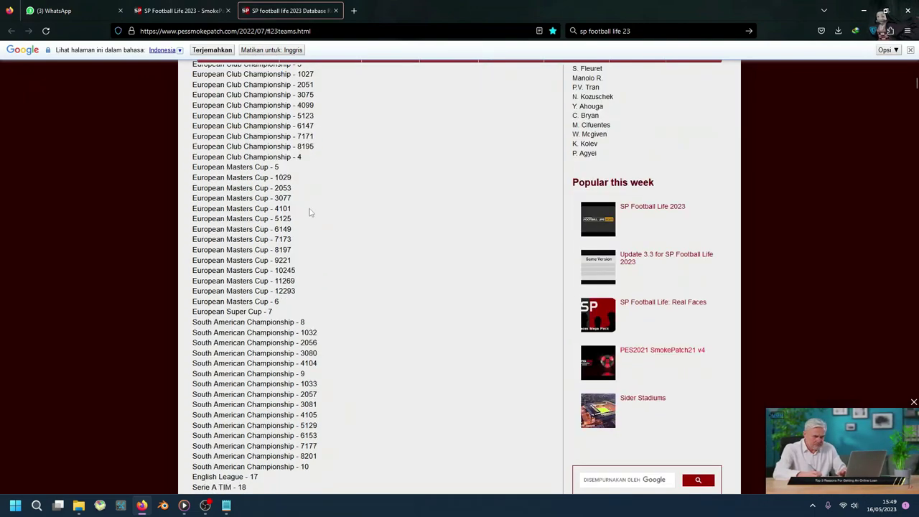
scroll(314, 215, down, 6)
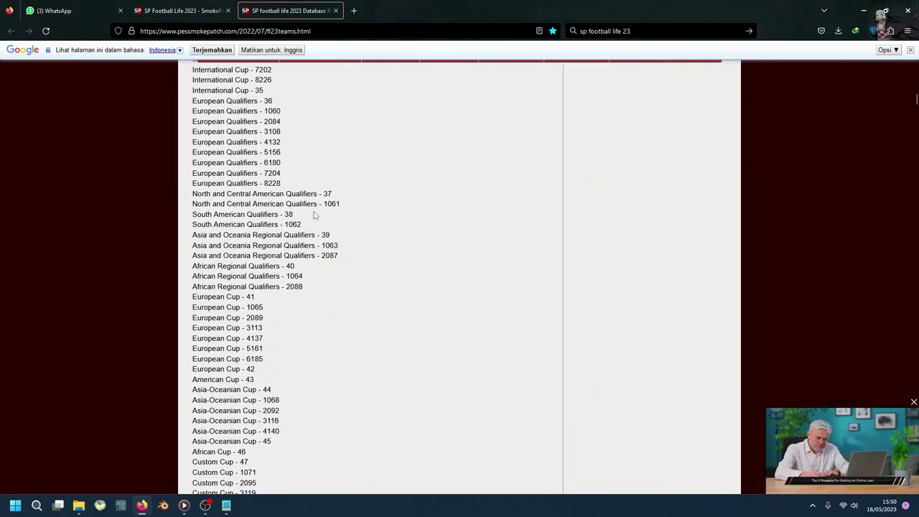
scroll(314, 215, down, 5)
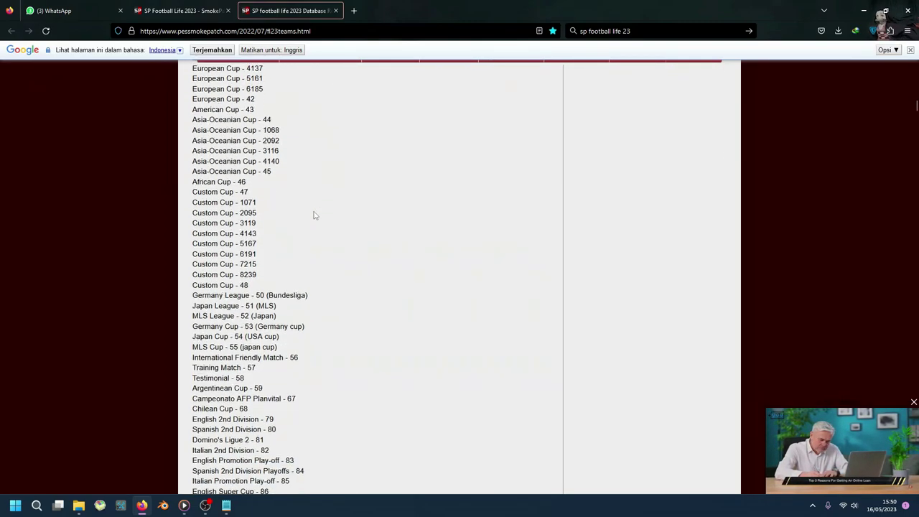
scroll(314, 215, down, 2)
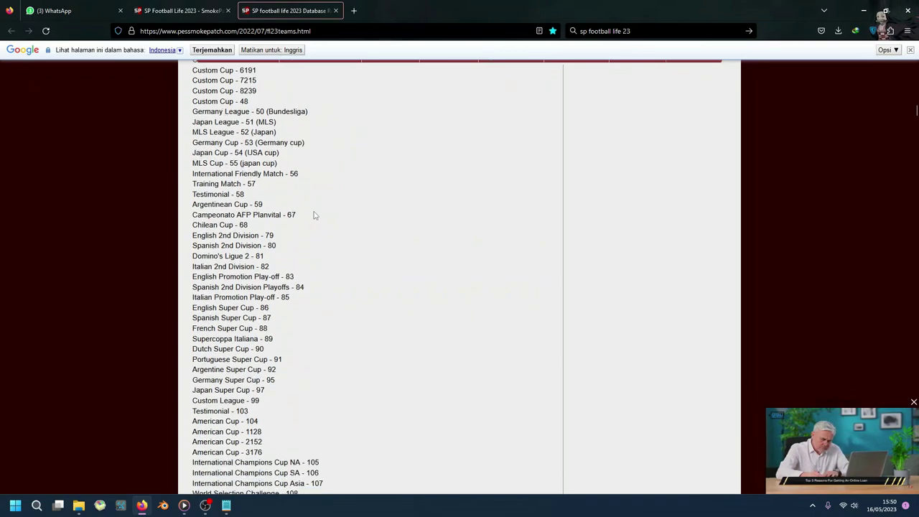
scroll(265, 319, down, 1)
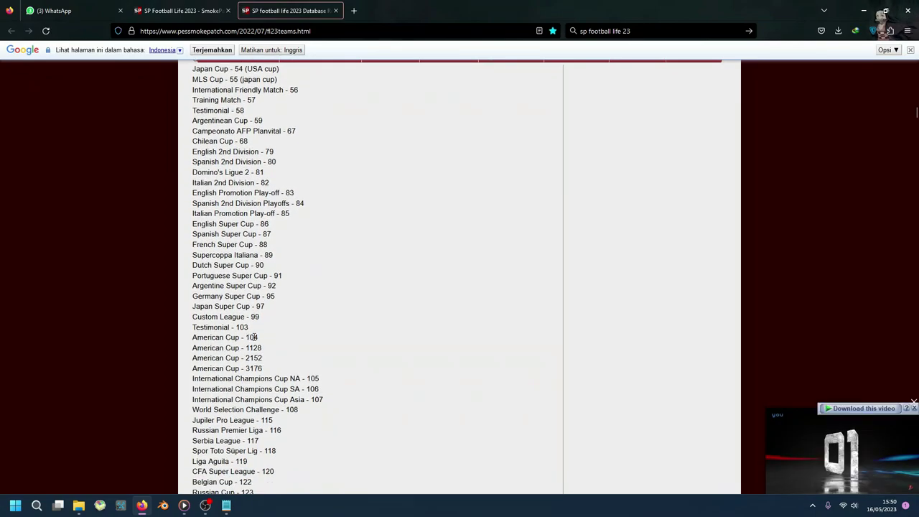
scroll(253, 337, down, 3)
scroll(253, 336, down, 8)
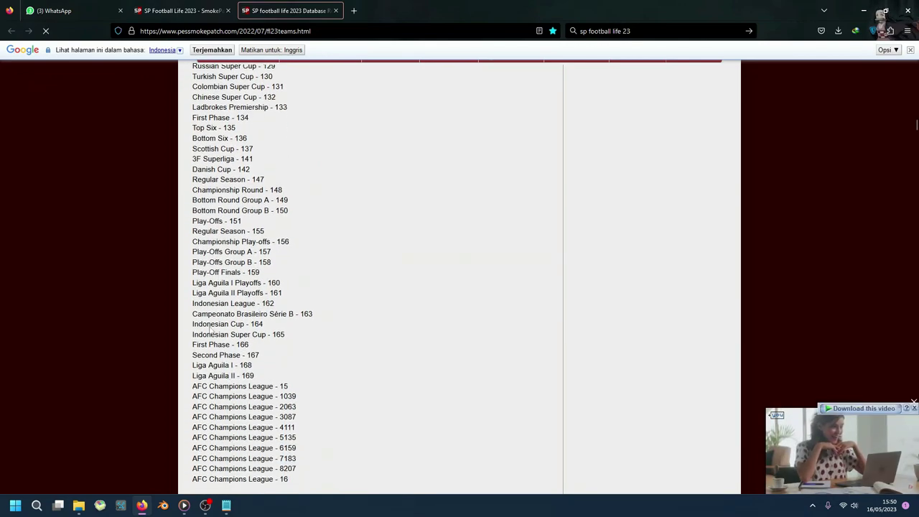
Step: Check the competition IDs of Indonesian League, Indonesian Cup and Indonesian Super Cup in the list
drag(192, 303, 295, 308)
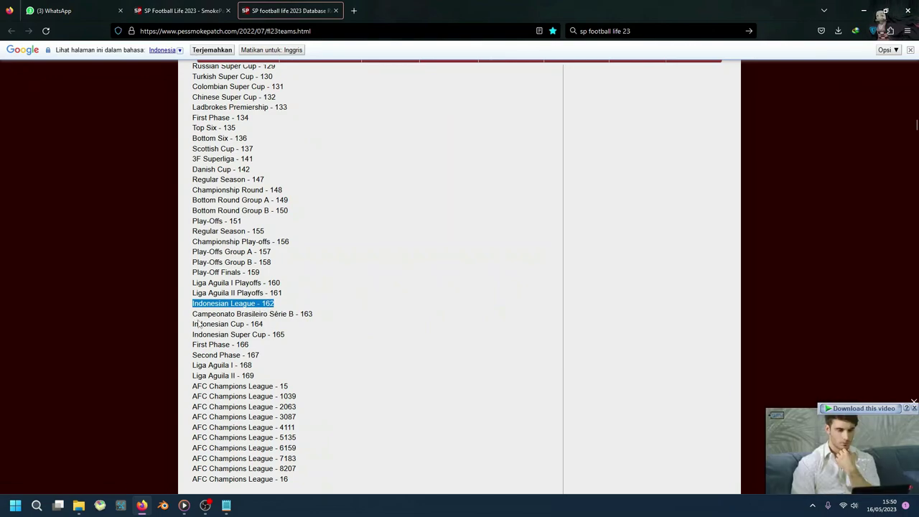
drag(193, 325, 266, 325)
drag(194, 337, 286, 338)
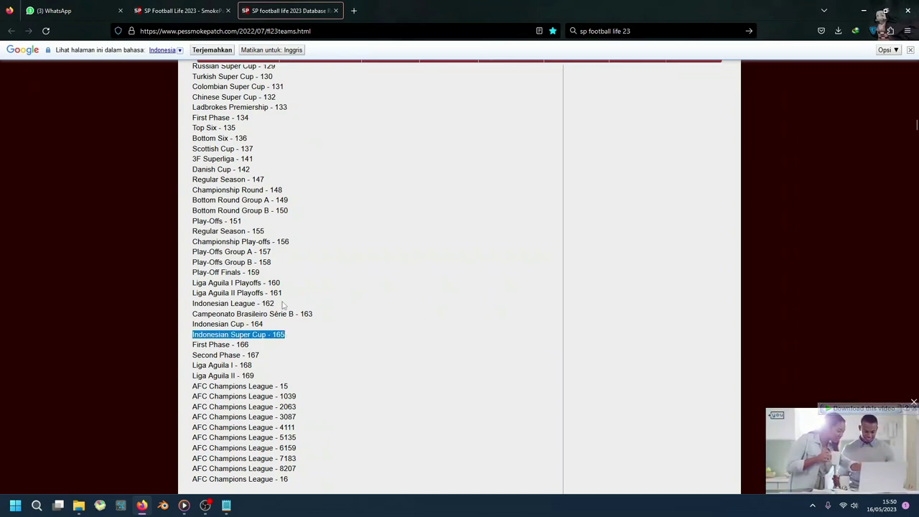
drag(275, 304, 273, 335)
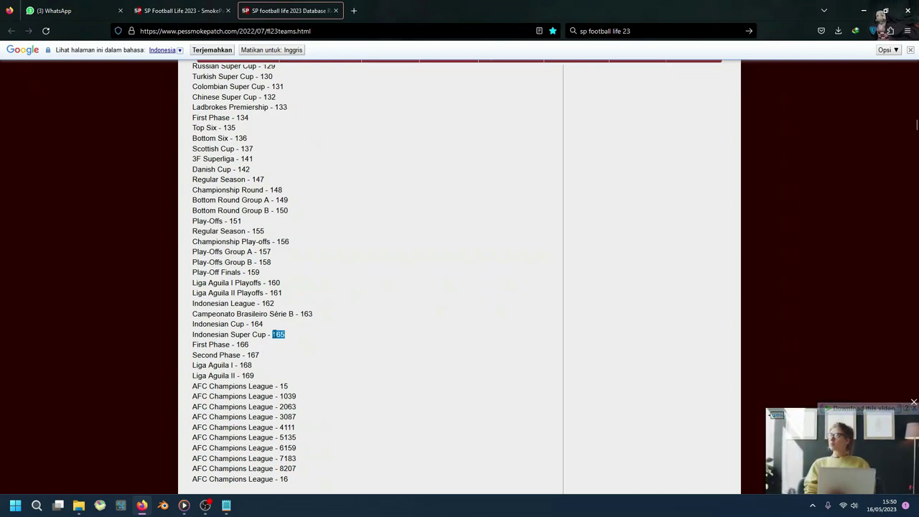
drag(277, 334, 272, 334)
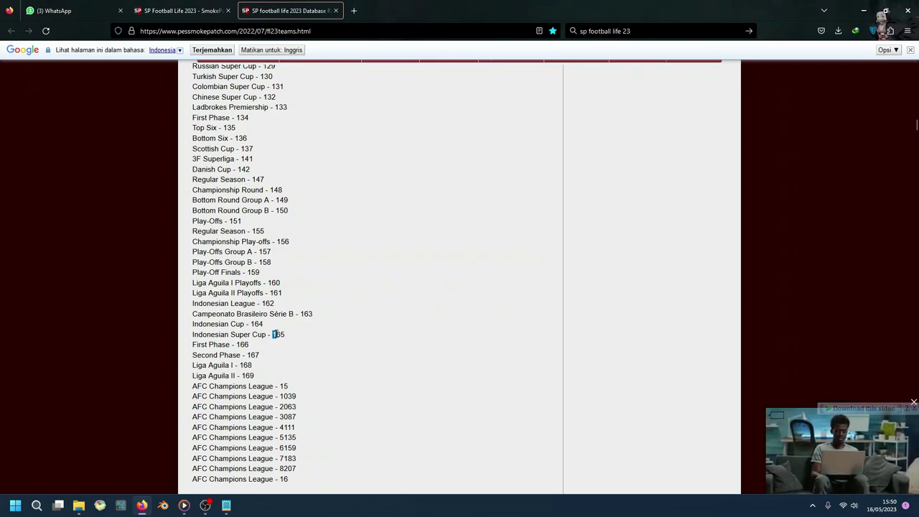
click(286, 335)
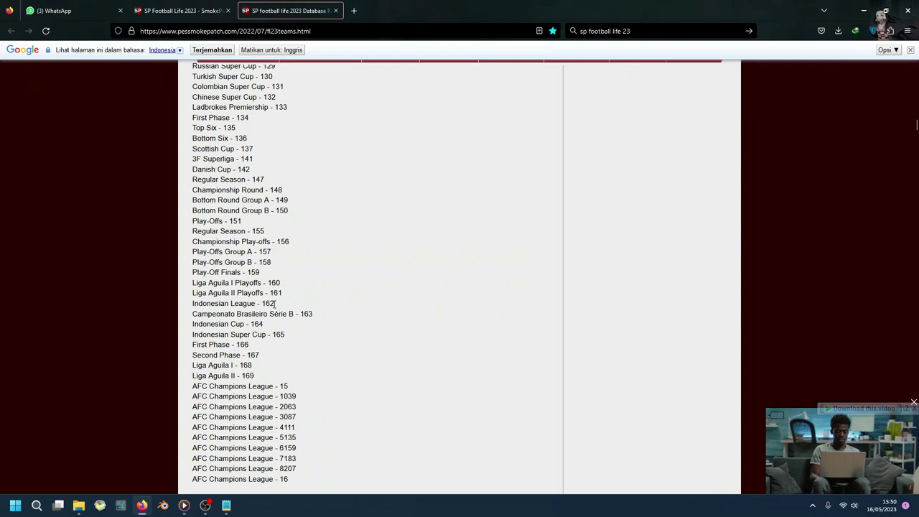
drag(274, 304, 251, 324)
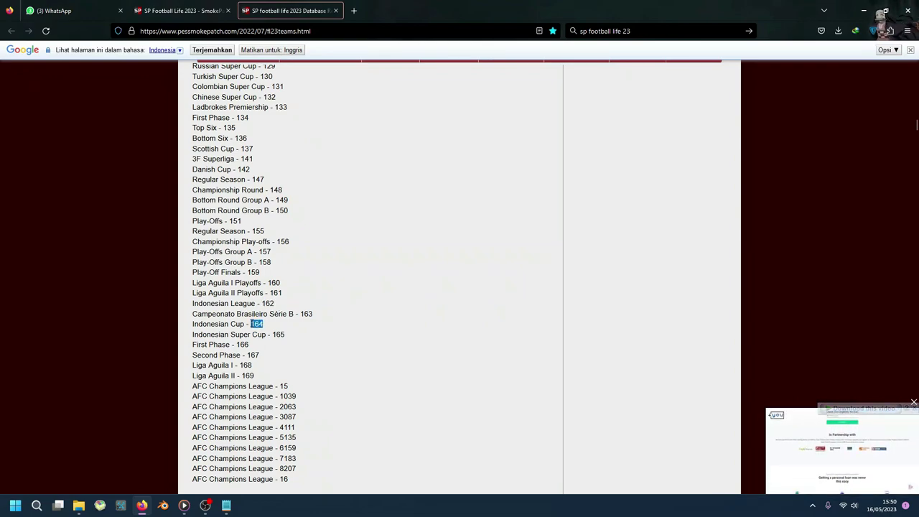
double_click(267, 303)
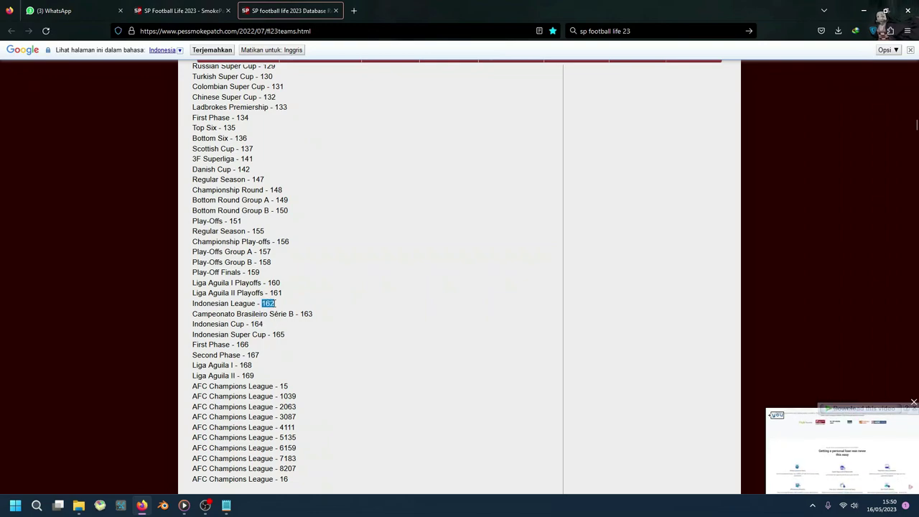
click(264, 323)
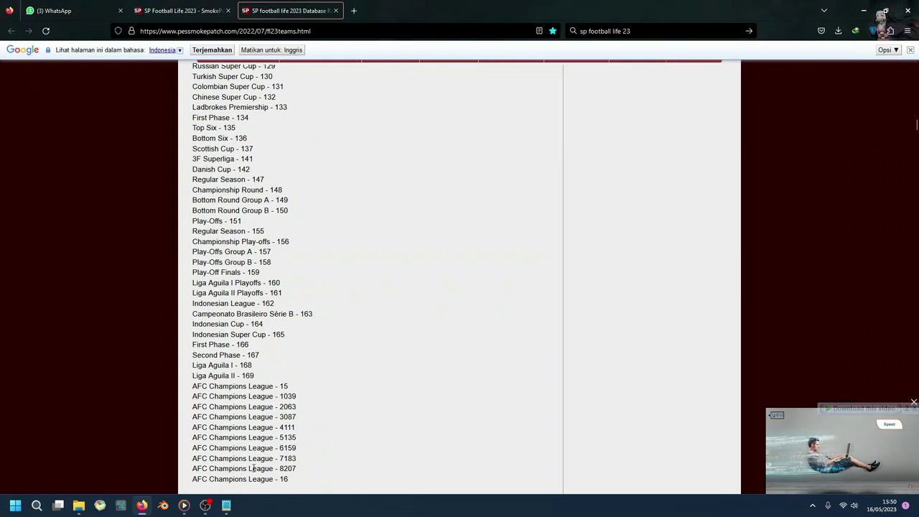
Step: Back in map_competitions, copy the last "35, FIFA\FIFA World Cup 2022\Vidio" line and paste it under the "# BRI LIGA 1" heading
key(alt+Tab)
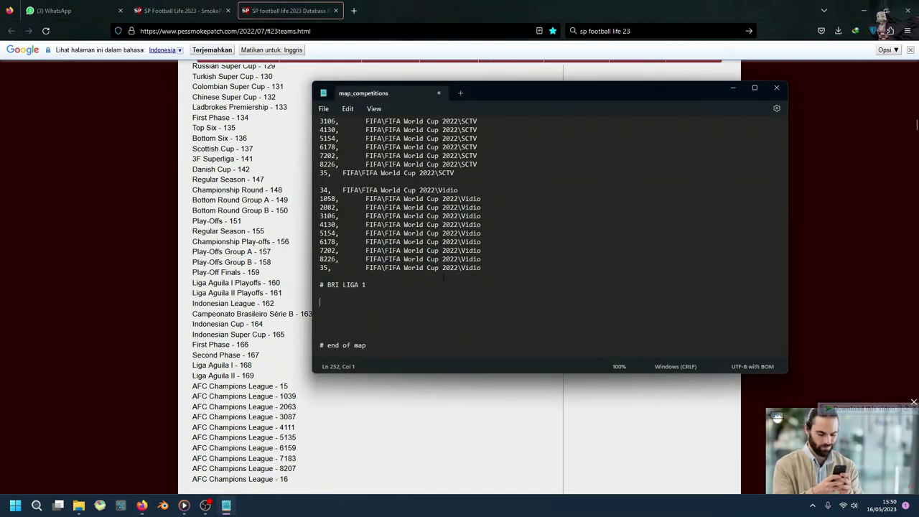
drag(482, 268, 320, 268)
key(ctrl+c)
click(386, 293)
click(406, 307)
key(ctrl+v)
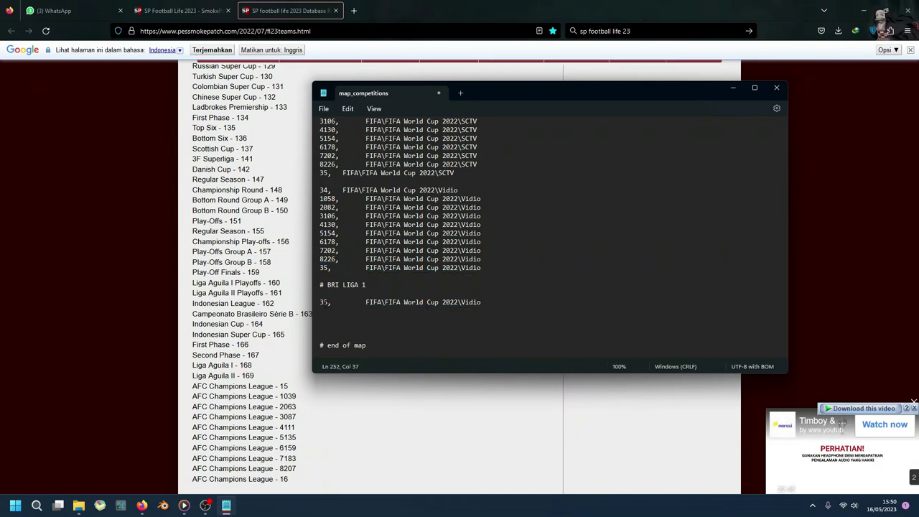
Step: Change the competition ID of the pasted line under "# BRI LIGA 1" in map_competitions to 162
double_click(324, 302)
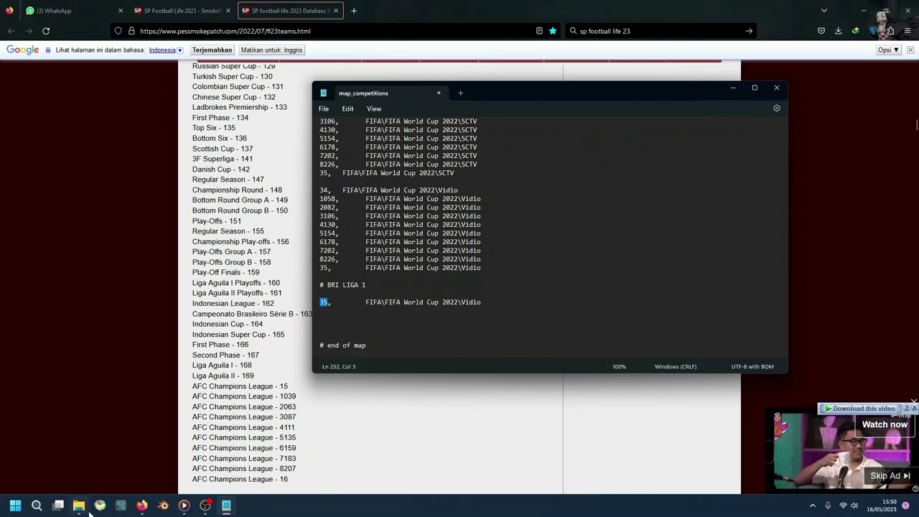
click(81, 509)
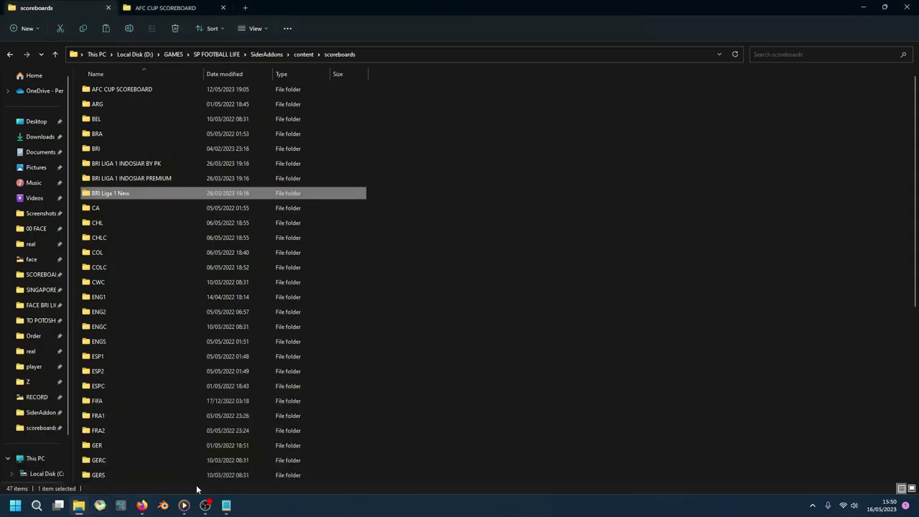
click(227, 506)
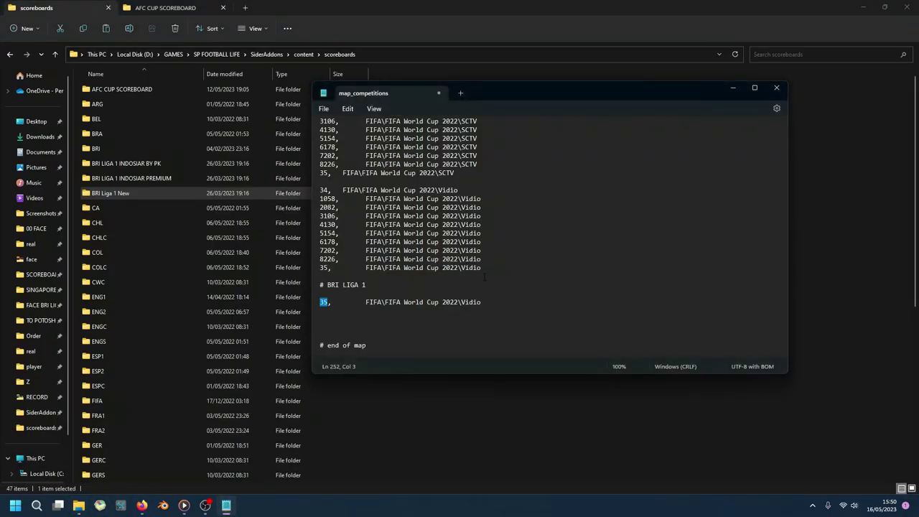
text(162)
Step: Copy the folder name "BRI Liga 1 New" from scoreboards and replace the path in the 162 line of map_competitions with it
drag(333, 302, 354, 320)
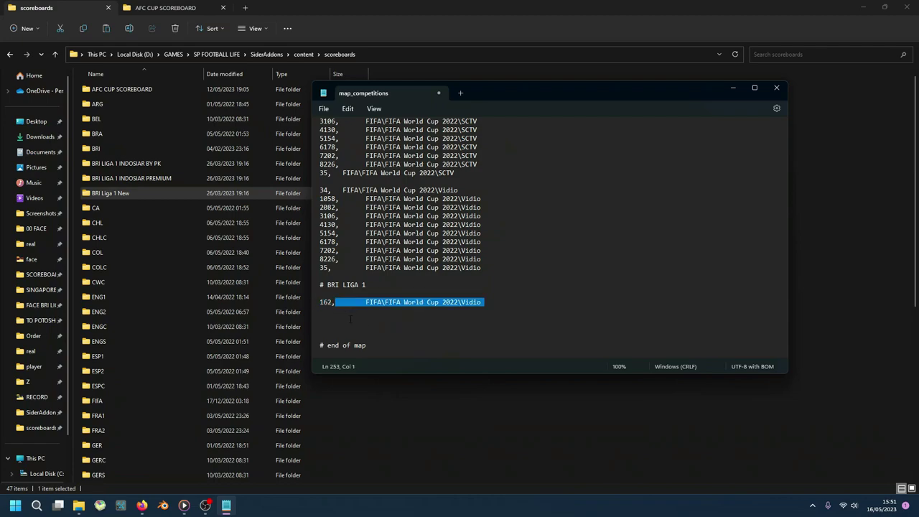
key(Right)
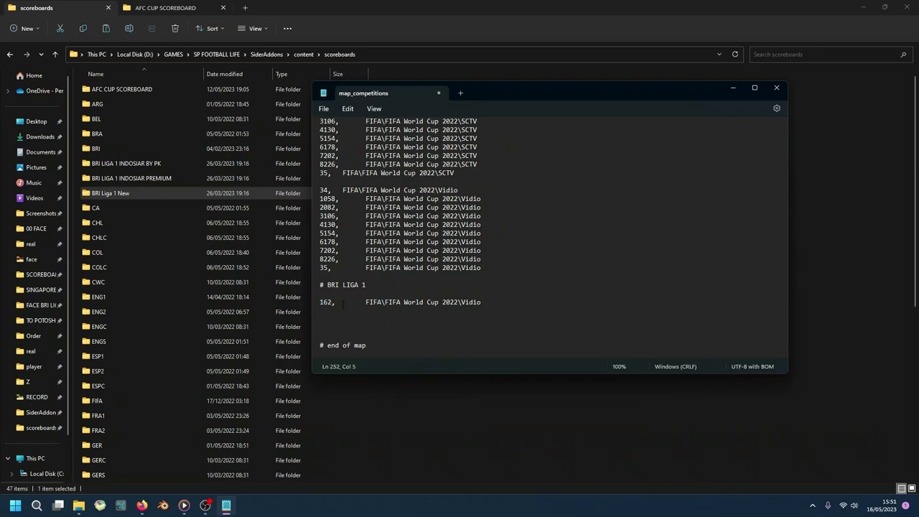
click(113, 195)
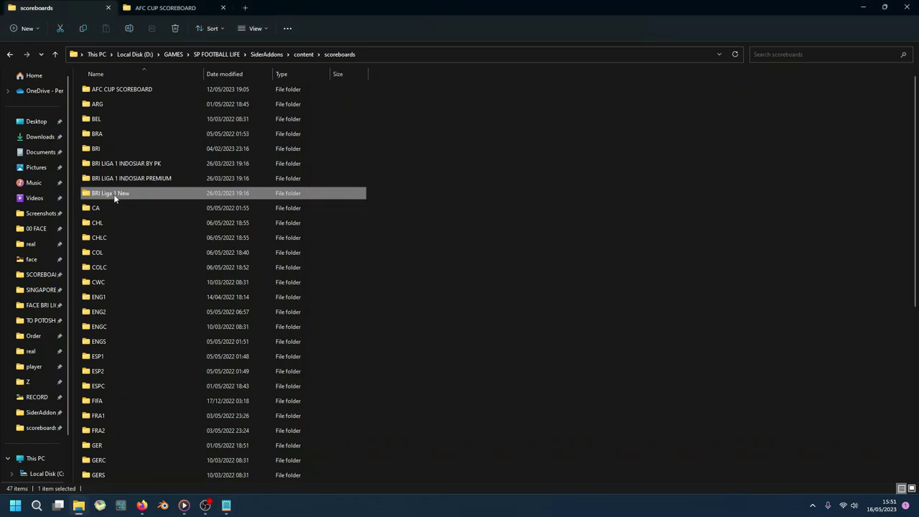
right_click(120, 194)
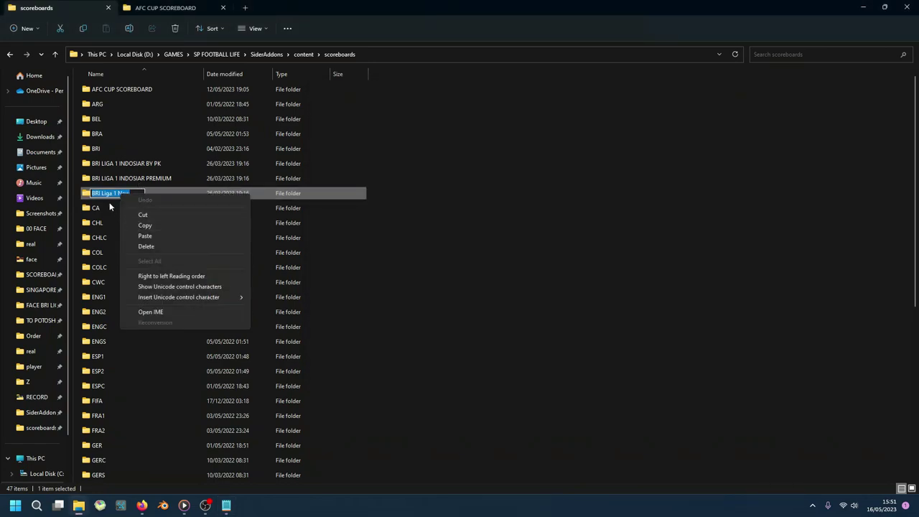
click(156, 223)
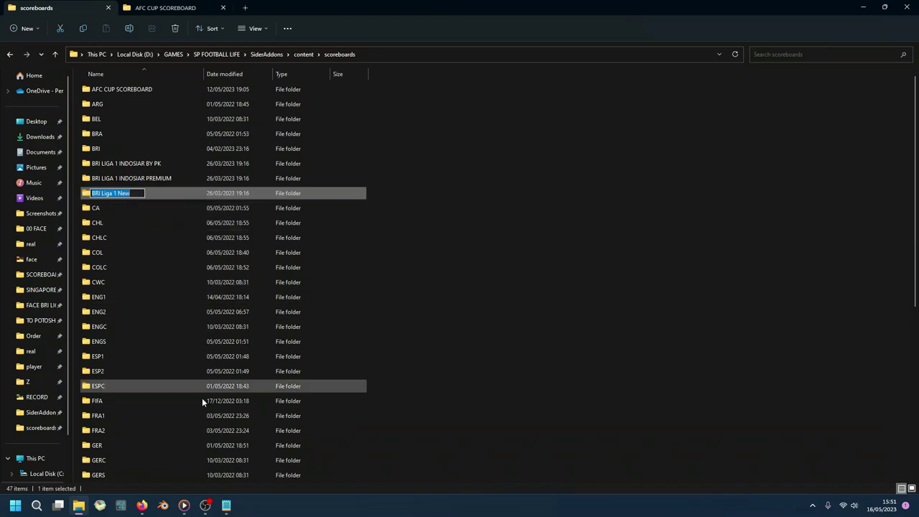
click(228, 507)
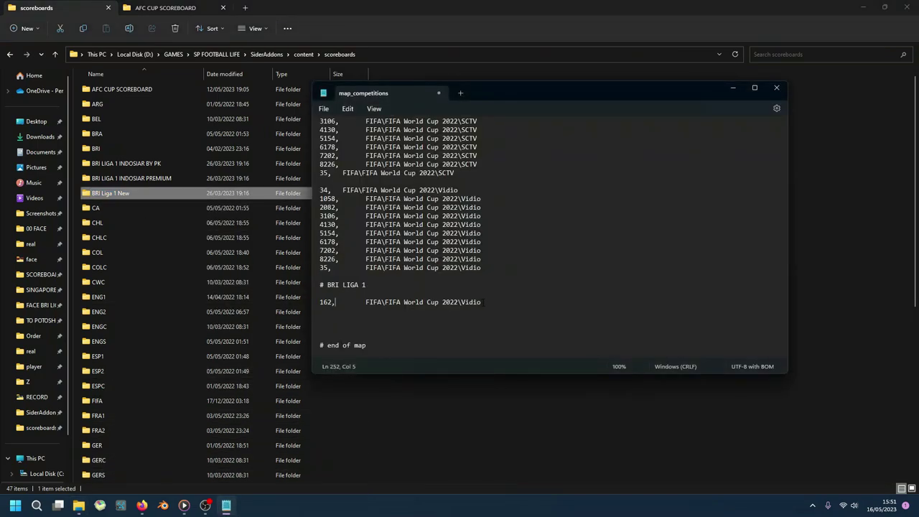
key(ctrl+Right)
key(shift+End)
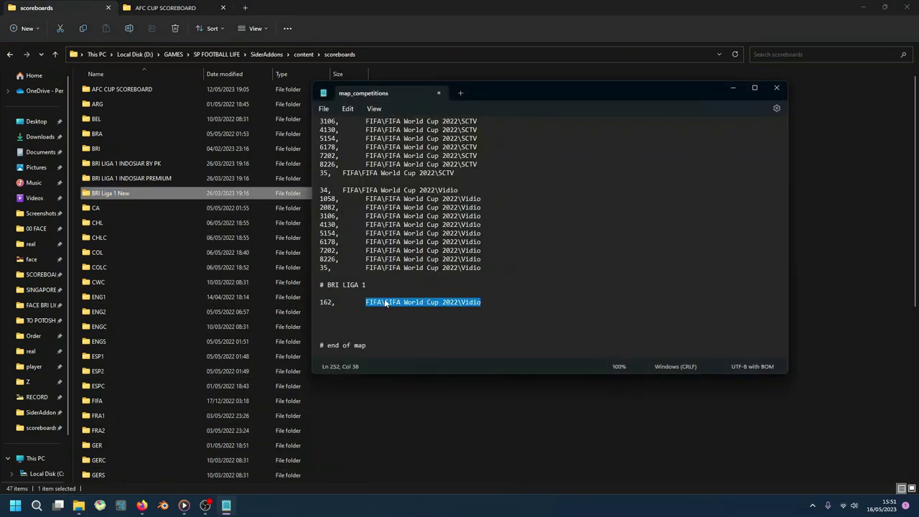
key(ctrl+v)
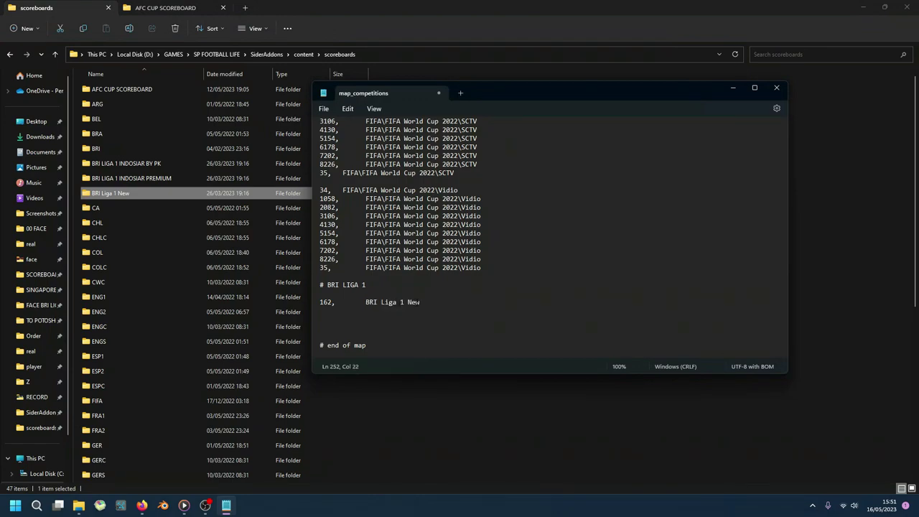
Step: Copy the "162, BRI Liga 1 New" line and paste it twice on the lines directly below
key(shift+Home)
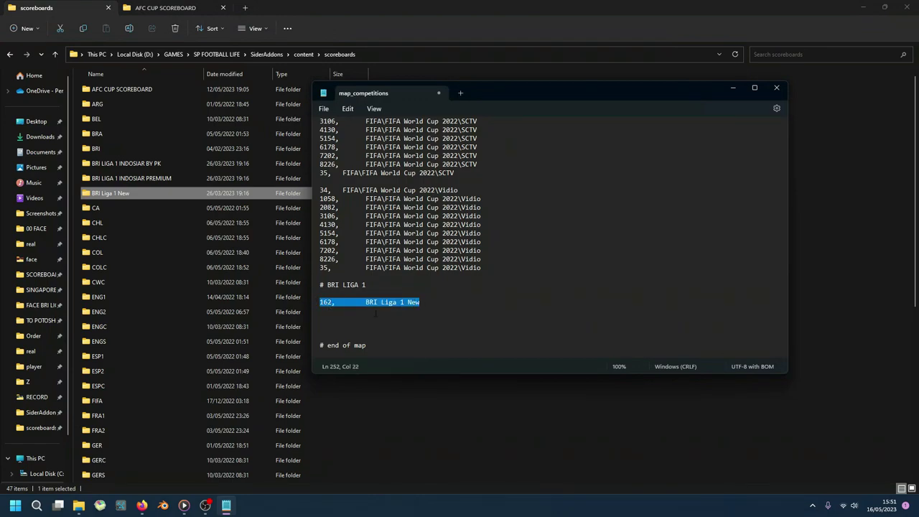
click(428, 305)
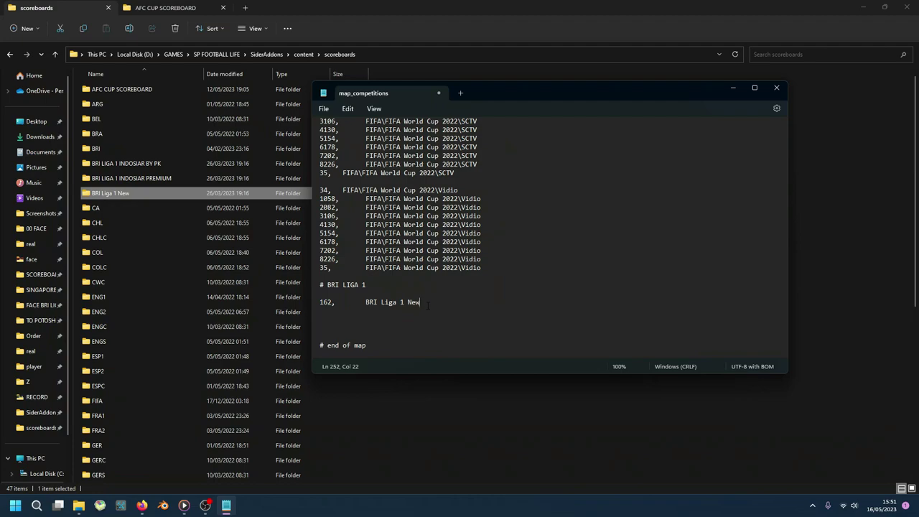
key(Return)
key(ctrl+v)
key(Return)
key(ctrl+v)
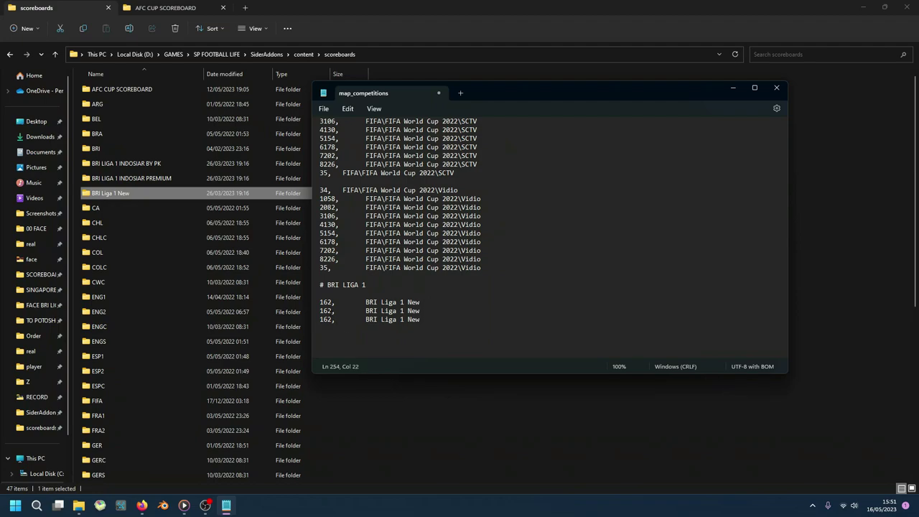
Step: Change the IDs of the two copied lines to 164 and 165, and save map_competitions
click(334, 310)
key(BackSpace)
text(4)
key(Down)
key(BackSpace)
text(5)
scroll(379, 353, down, 1)
click(348, 109)
click(324, 108)
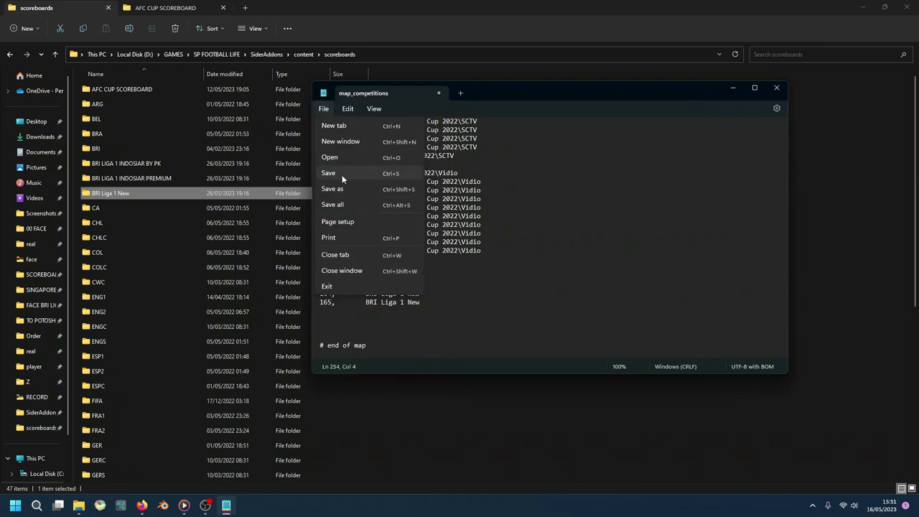
click(342, 175)
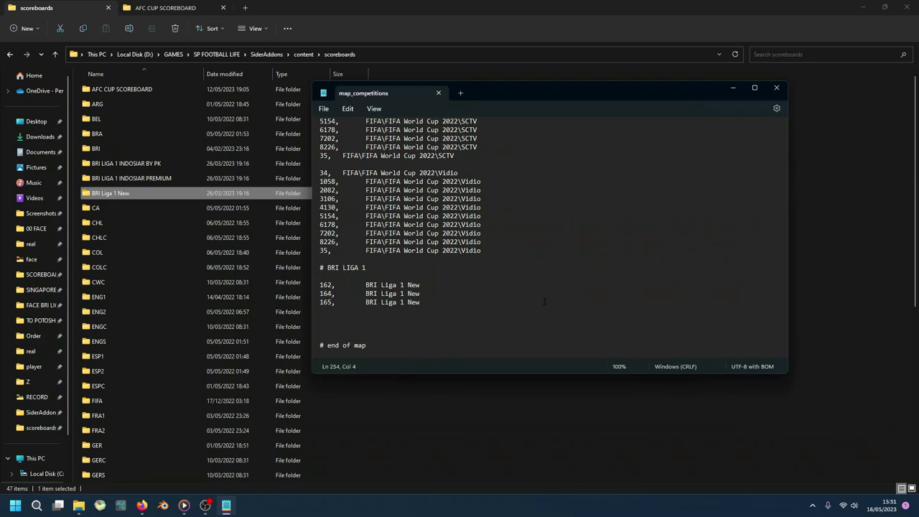
Step: Close map_competitions, the scoreboards folder window and the browser to return to the desktop
drag(784, 355, 783, 260)
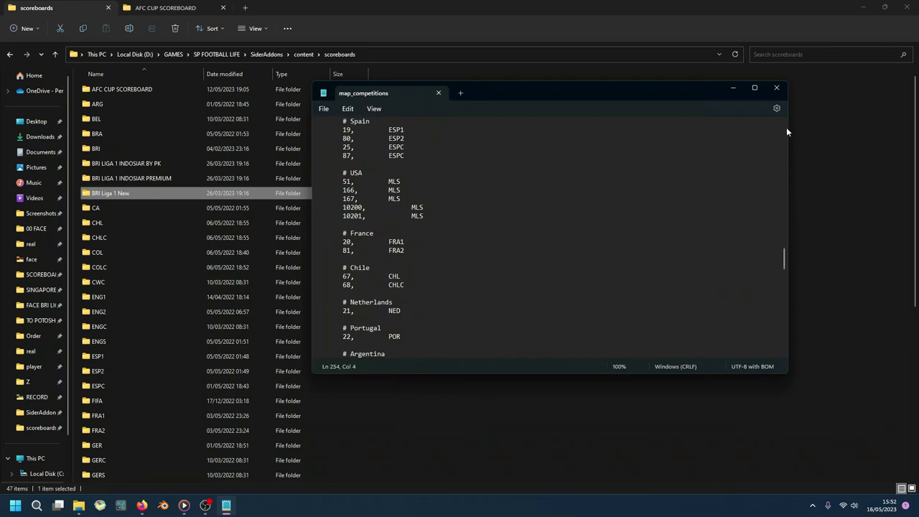
click(776, 88)
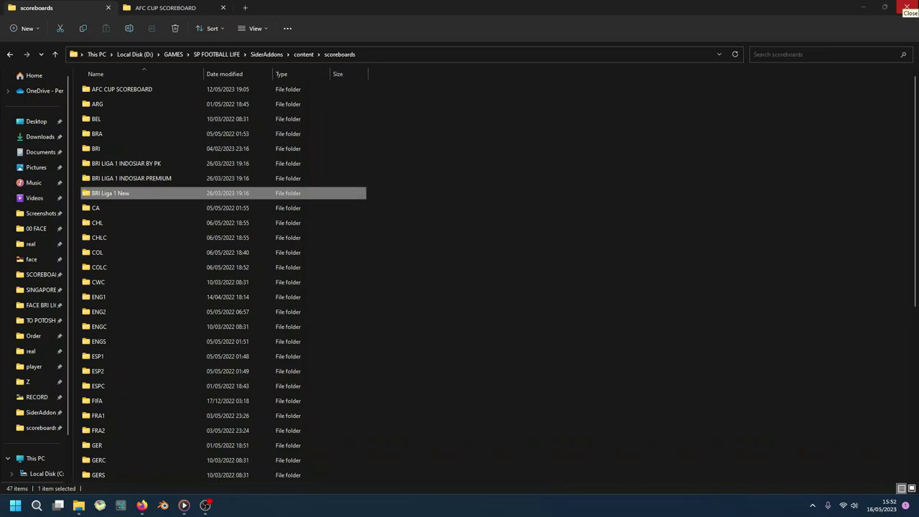
click(908, 7)
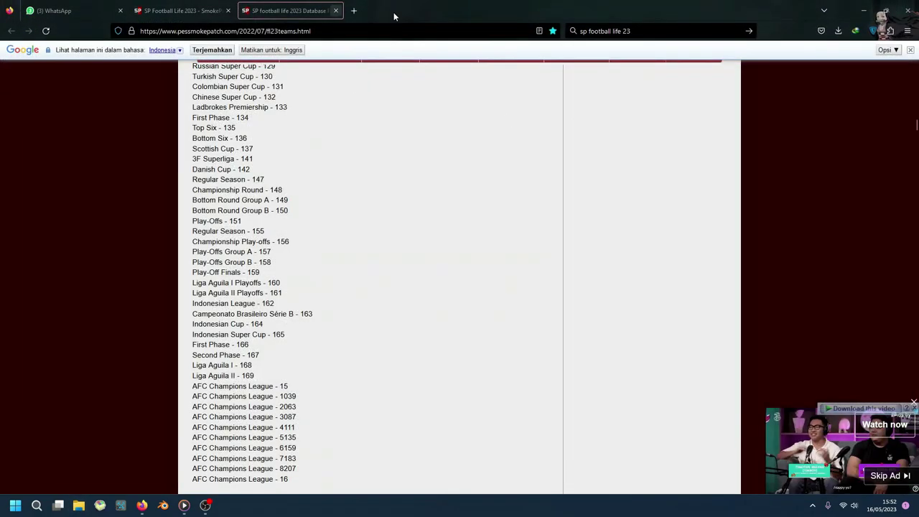
click(908, 10)
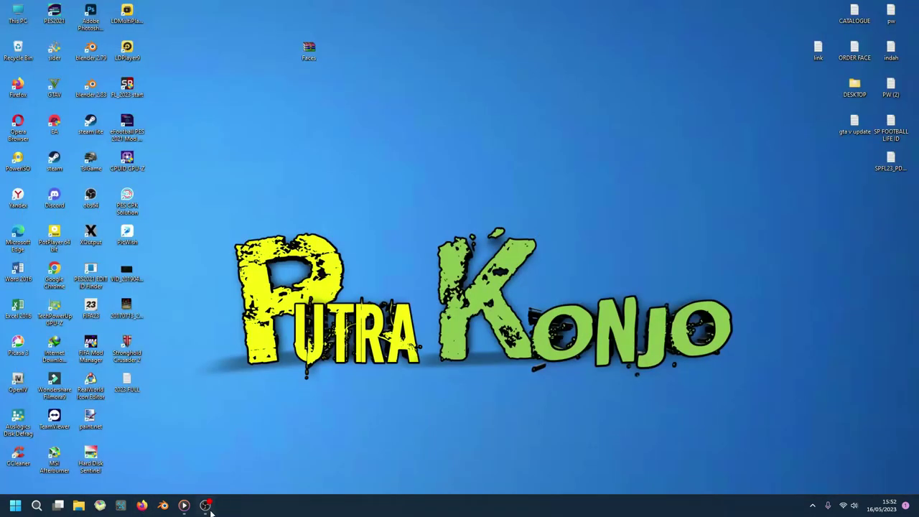
Step: Move the Faces archive on the desktop beside the LDMultiPlayer icon and dismiss the quick settings flyout
mouse_move(205, 508)
drag(309, 49, 165, 14)
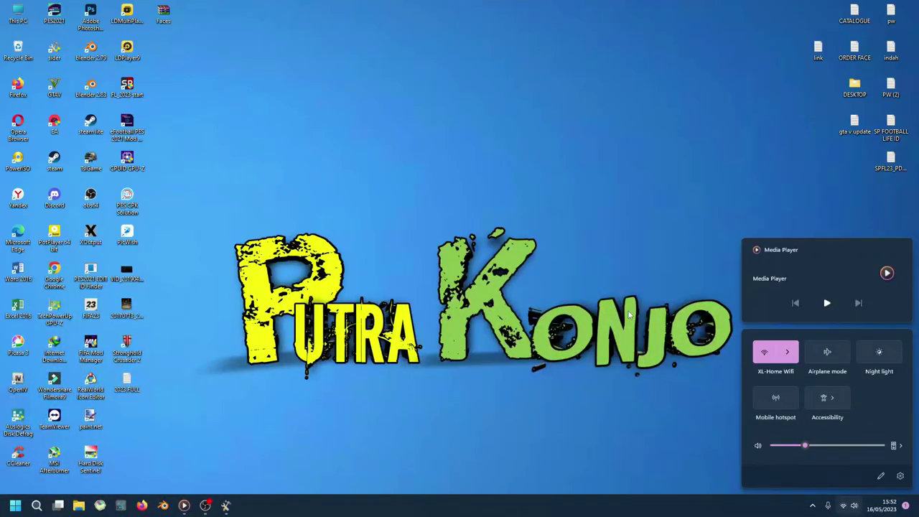
click(618, 302)
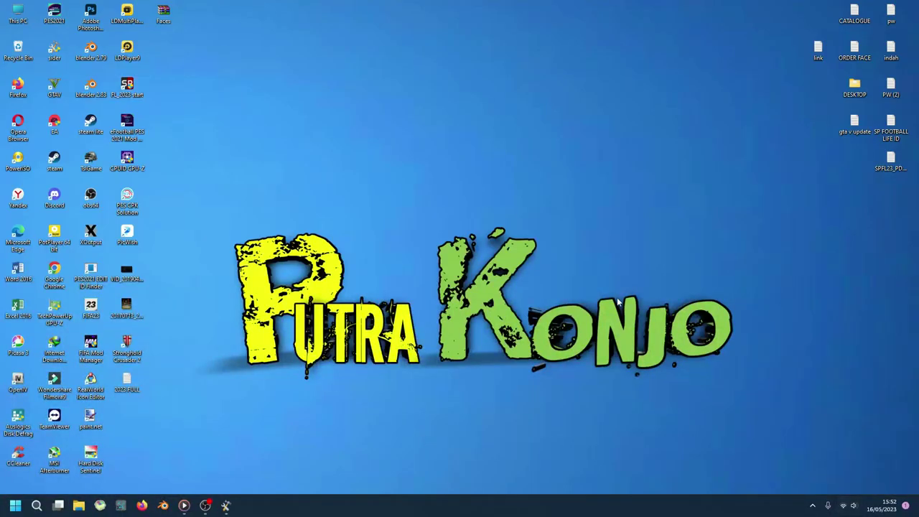